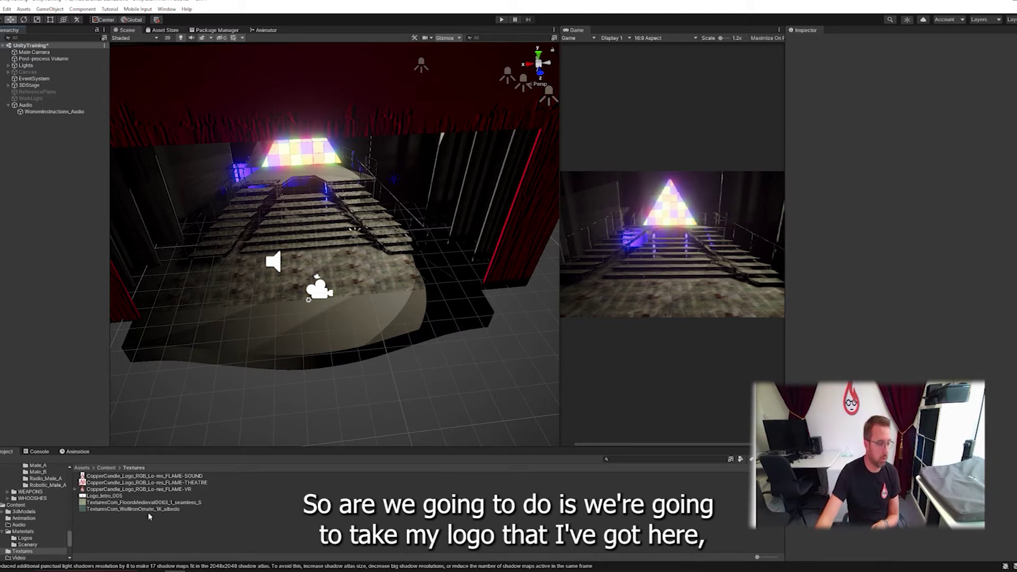
Select the Logo_Intro_005 clip in Content/Textures to view its import settings, looking up toward the curtains
left_click(112, 496)
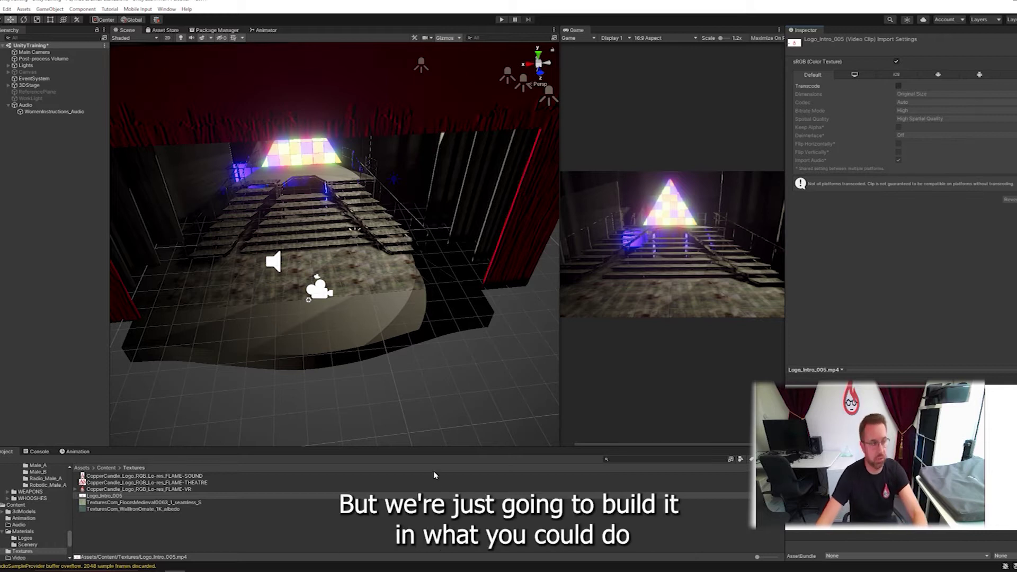
right_click_drag(382, 370, 301, 297)
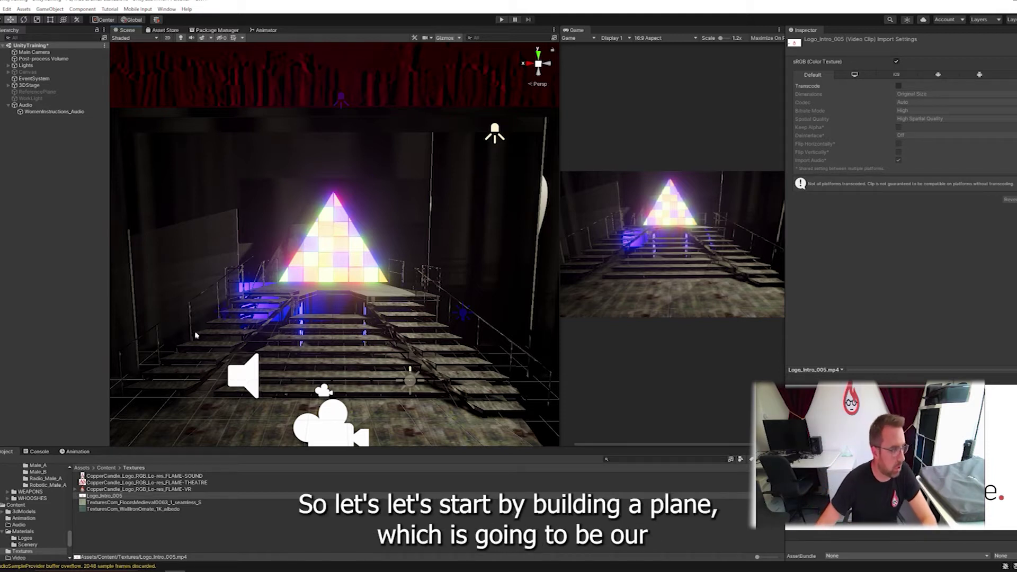
Add a new Plane to the scene and tilt it to about 73° on X
left_click(53, 237)
right_click(46, 178)
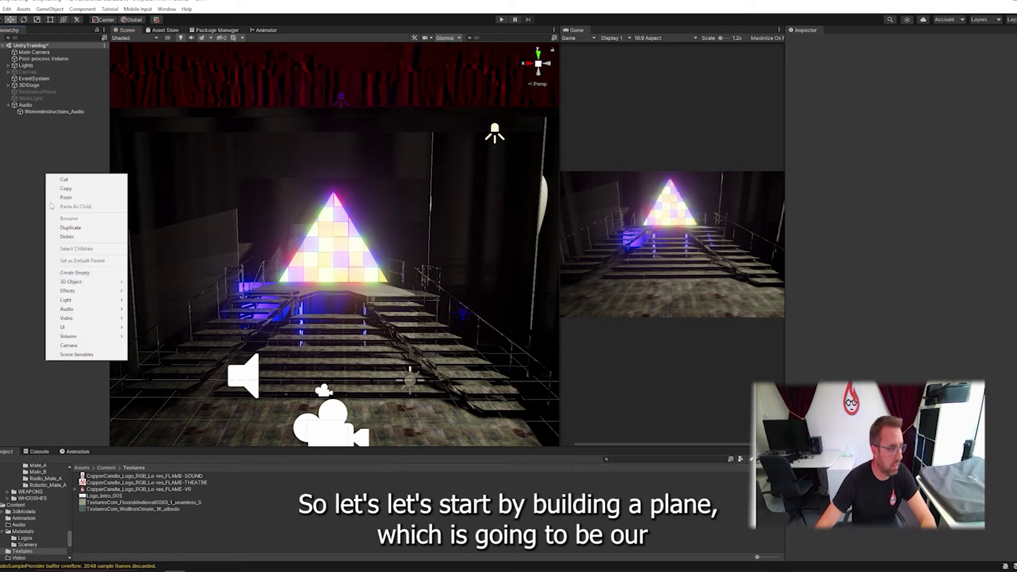
mouse_move(91, 283)
left_click(146, 318)
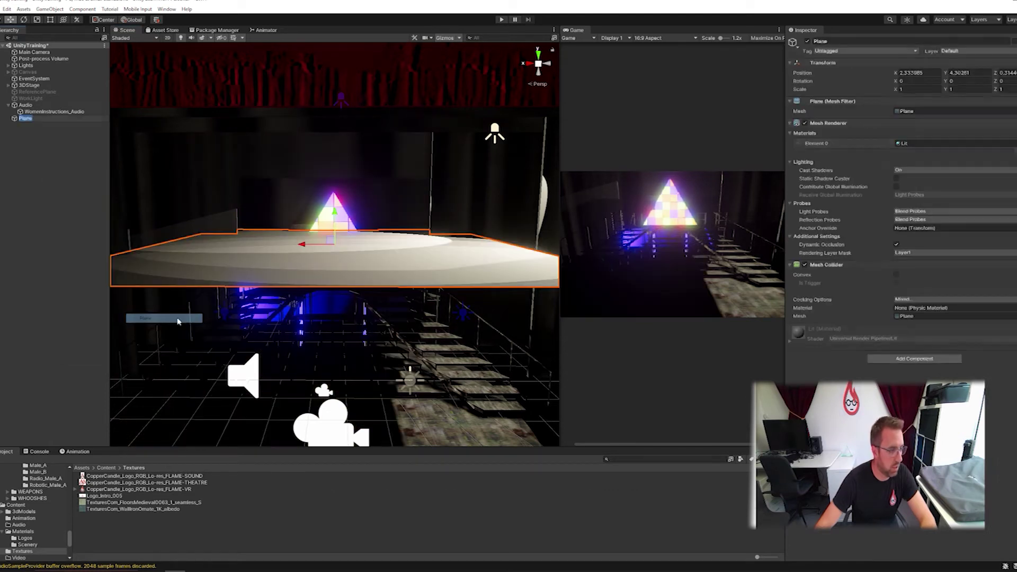
key("e")
left_click_drag(341, 256, 335, 313)
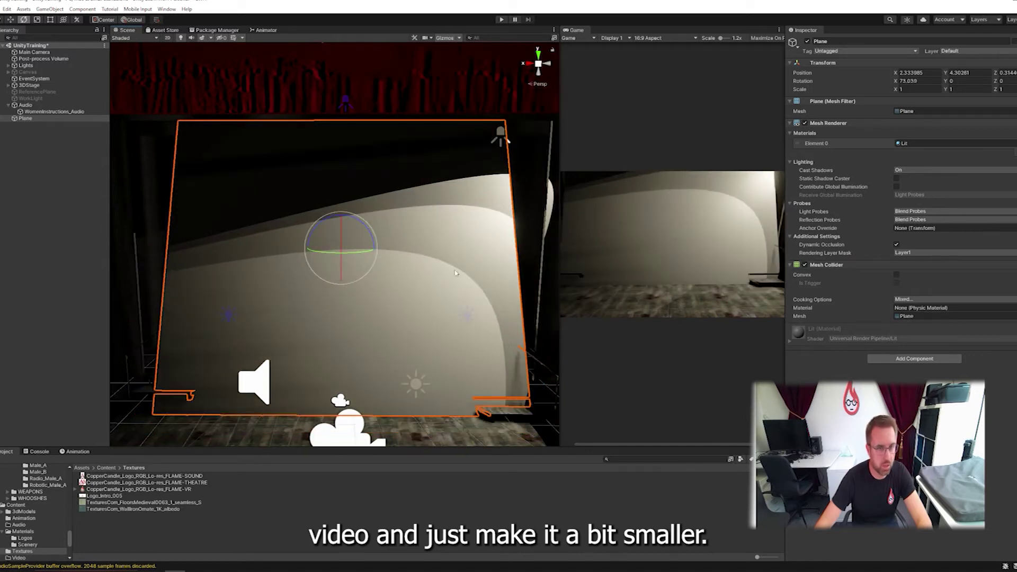
Scale the plane to 0.2 on all axes, lower it toward the stage, and select Logo_Intro_005
left_click(910, 89)
type("0.2")
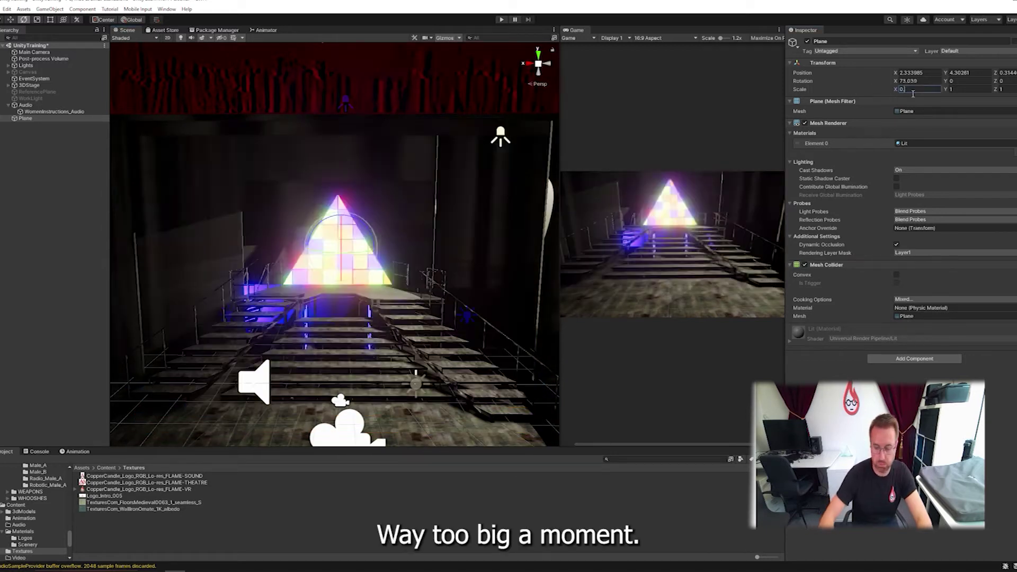
key("Tab")
type("0.2")
key("Tab")
type("0.2")
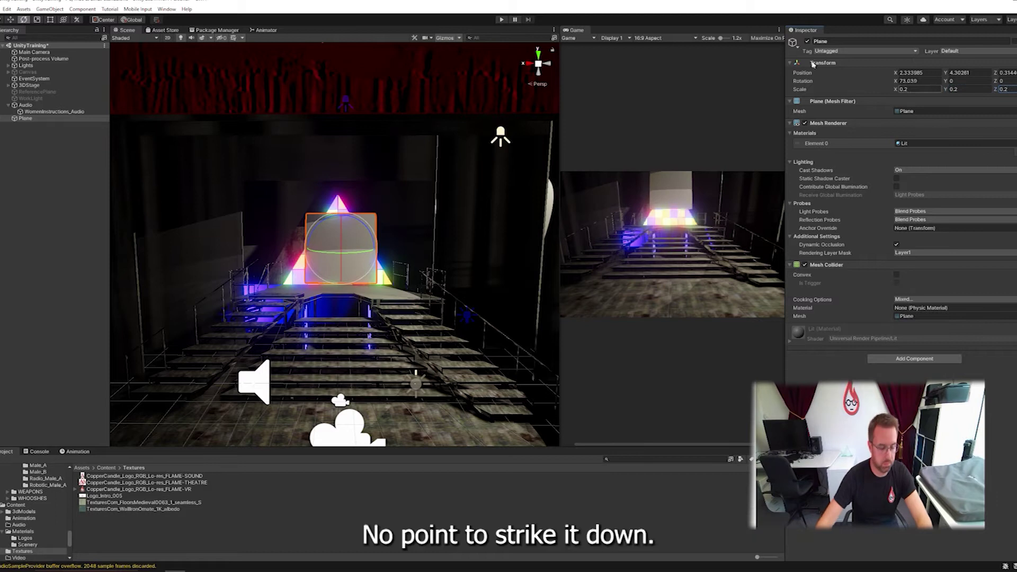
middle_click_drag(339, 254, 350, 254)
key("w")
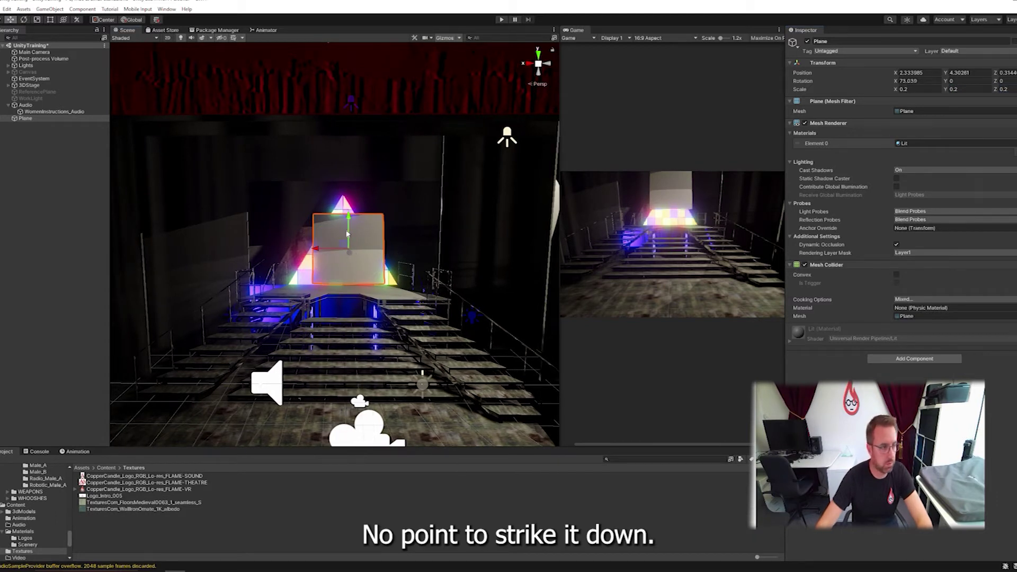
left_click_drag(349, 218, 351, 307)
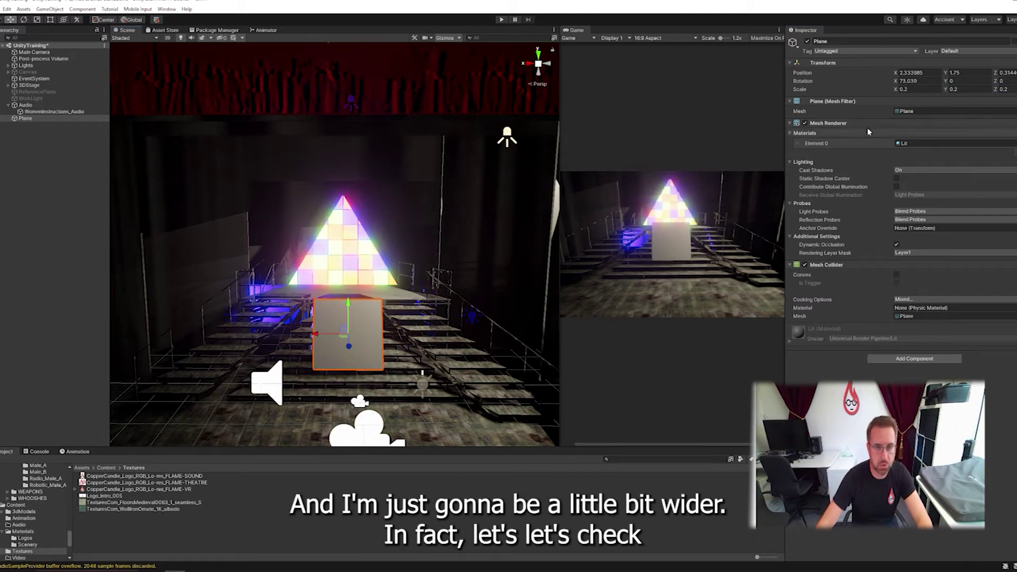
left_click(106, 496)
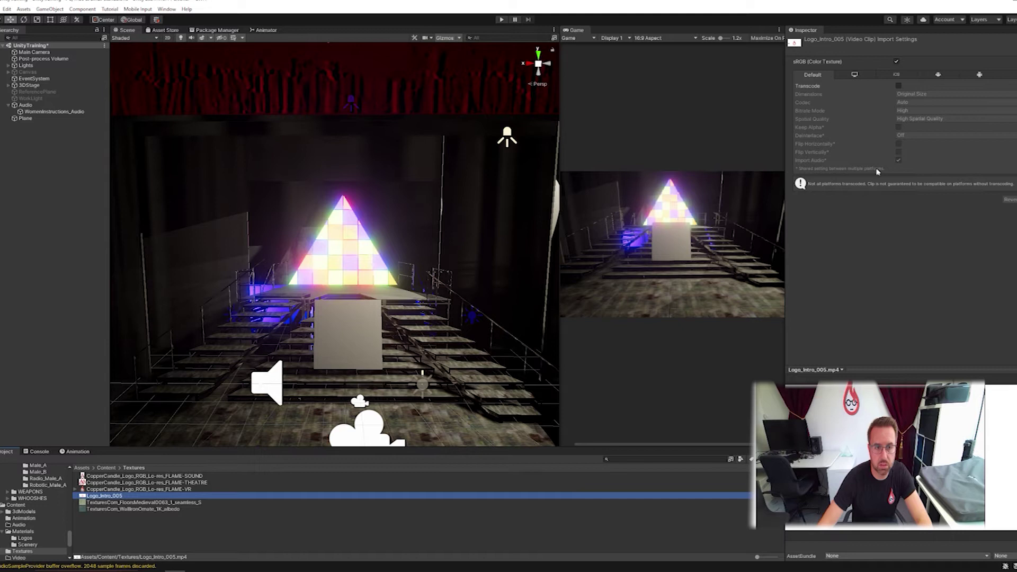
right_click(113, 500)
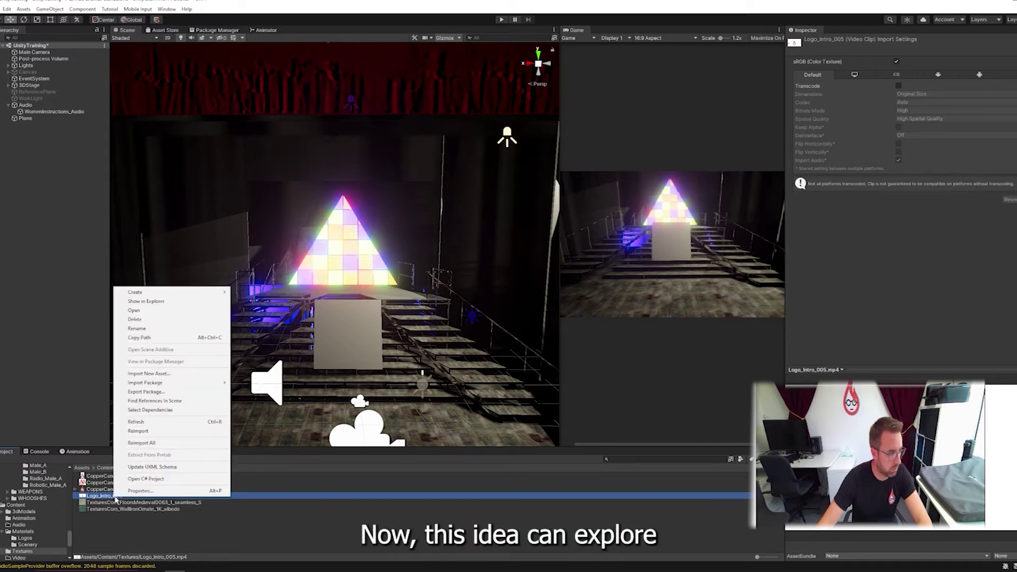
left_click(153, 303)
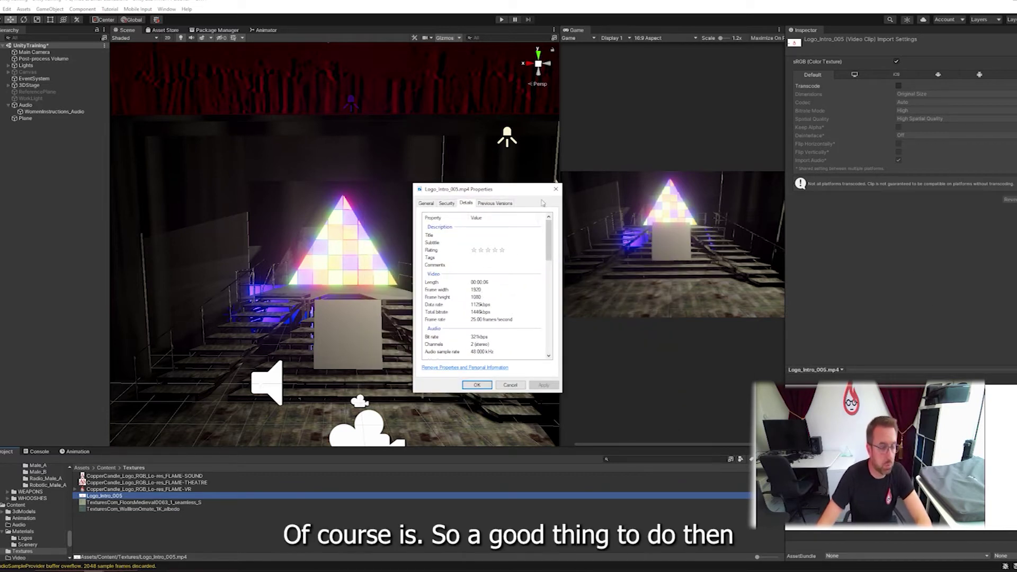
left_click(556, 189)
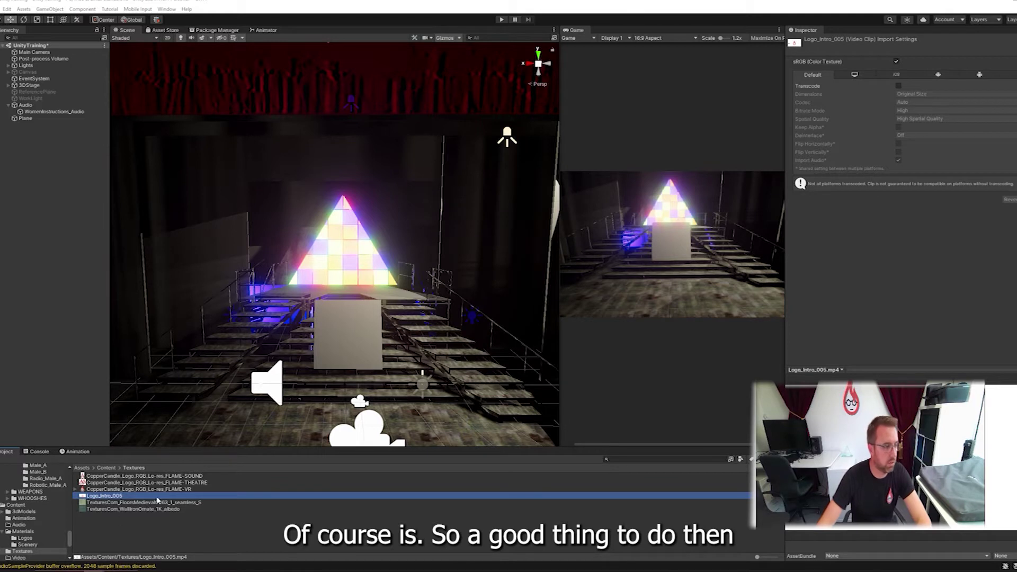
Set the plane's scale to 1.92 / 0.2 / 1.08 for 16:9 proportions
left_click(347, 333)
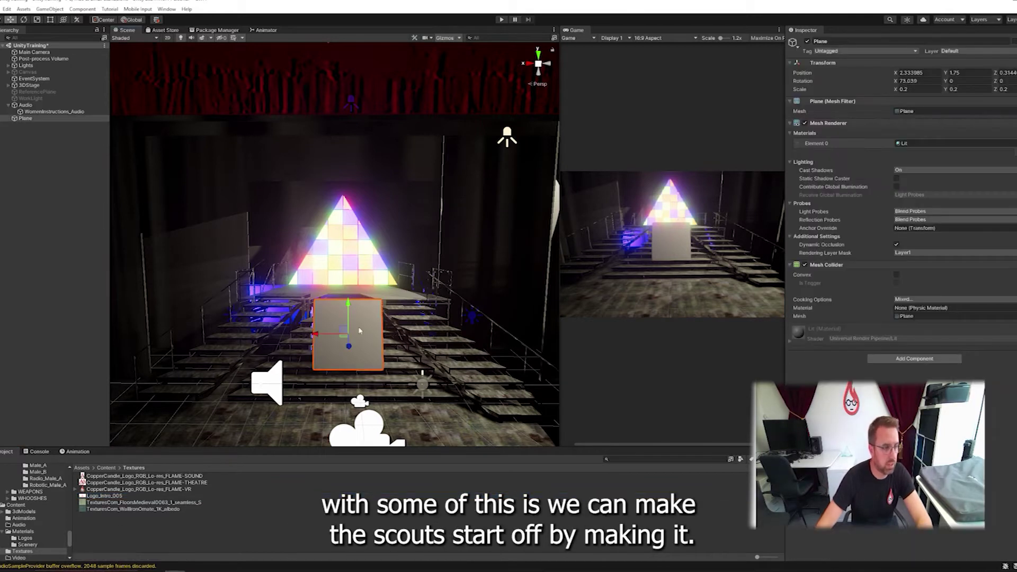
left_click(925, 92)
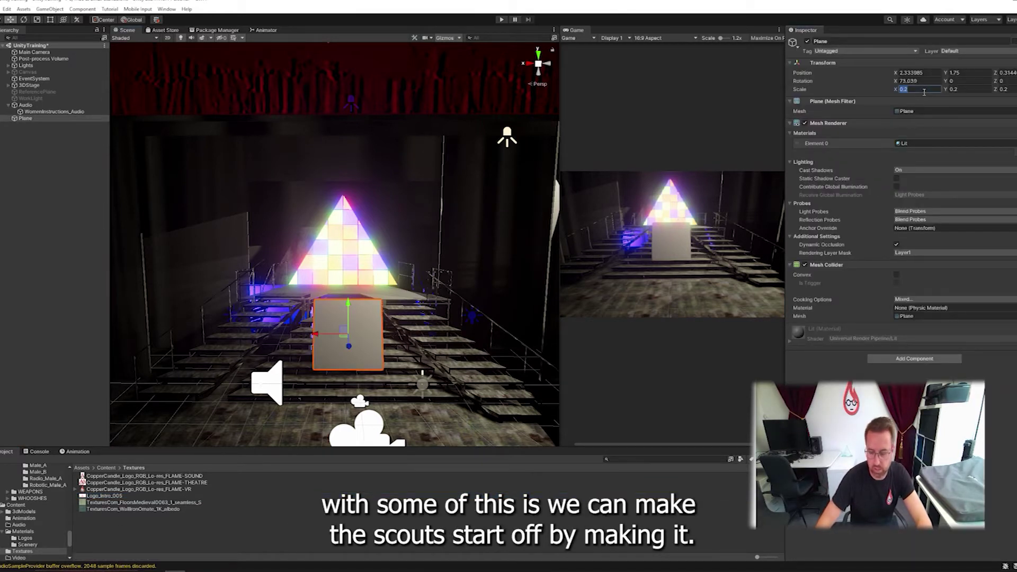
key("Tab")
key("Tab")
type("1")
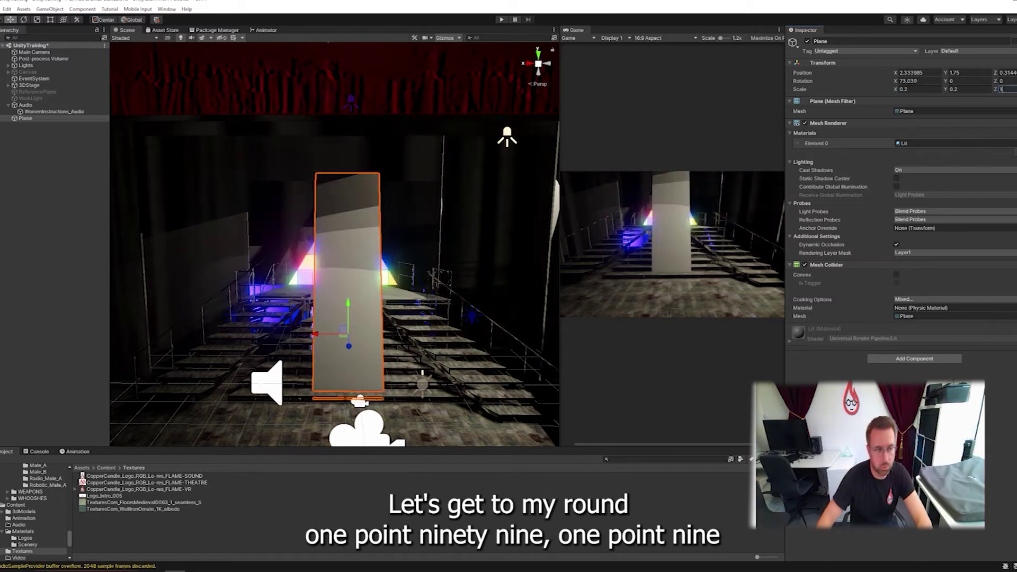
type(".9")
left_click(913, 90)
type("1.9")
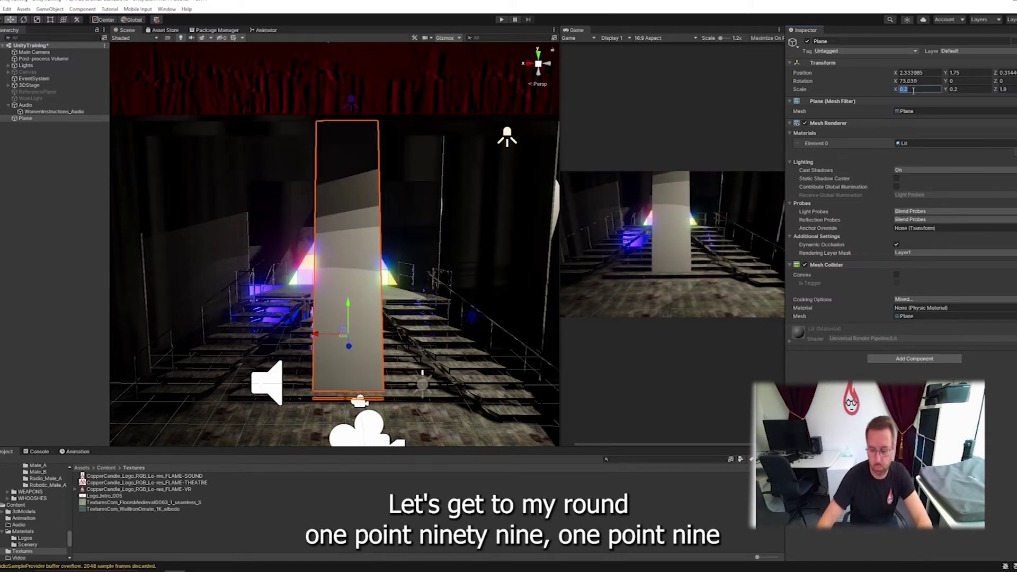
key("Tab")
key("Tab")
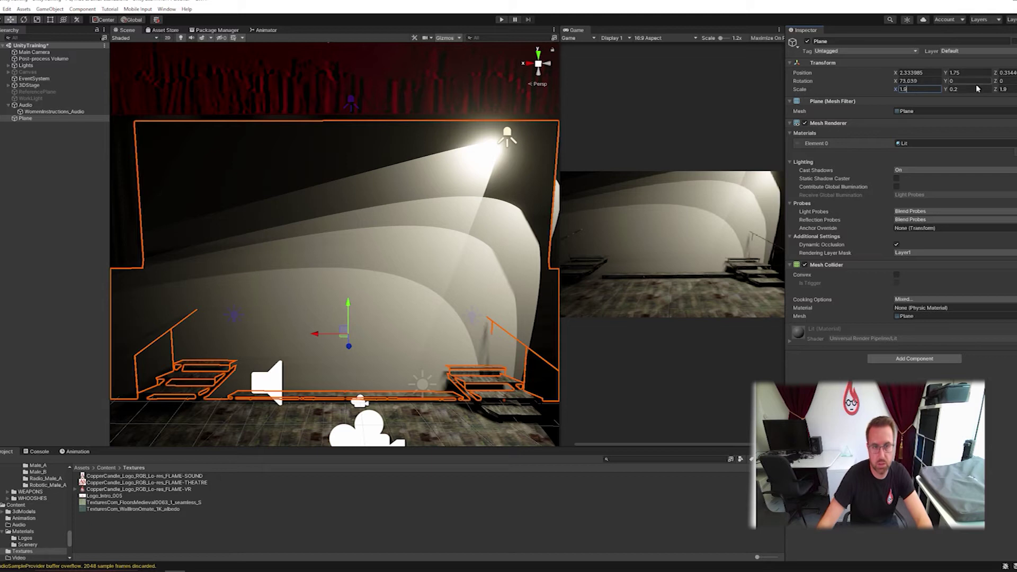
type("1.0")
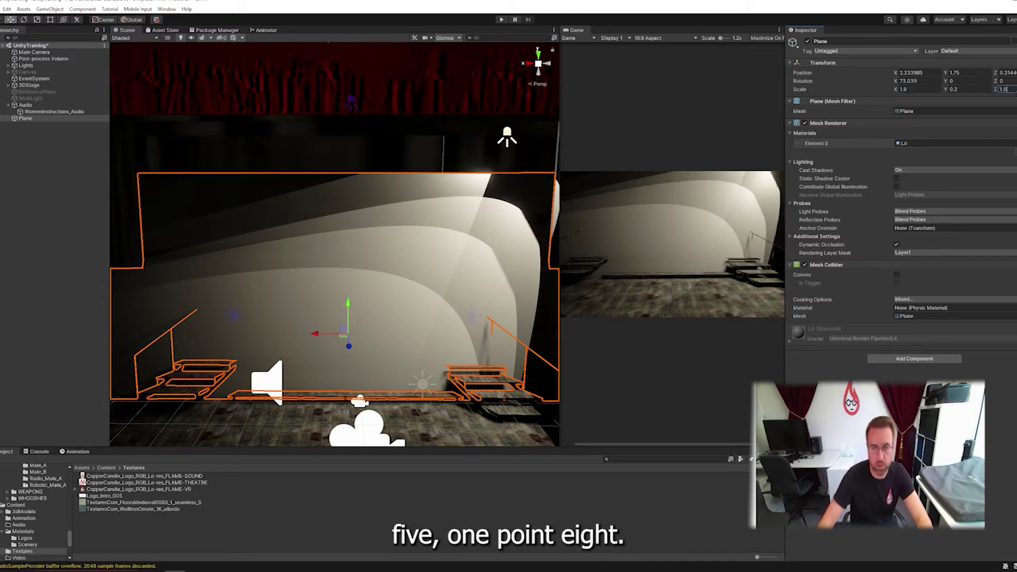
type("8")
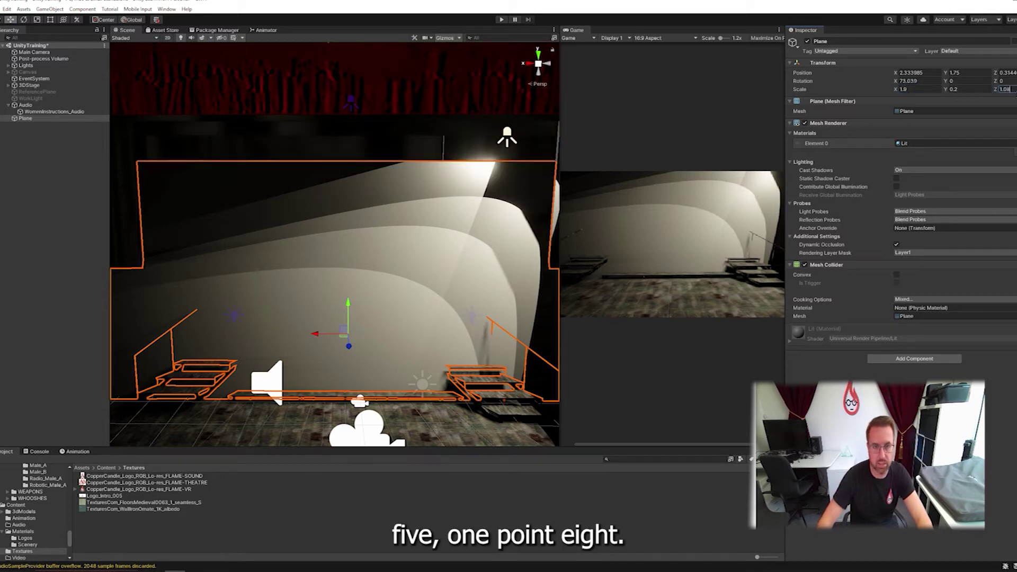
left_click(916, 90)
type("1.92")
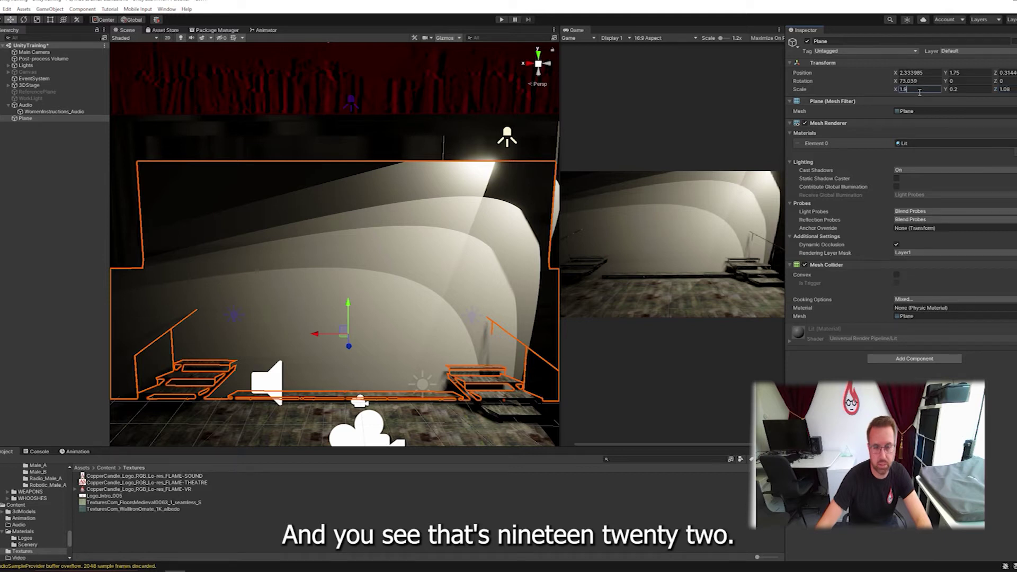
left_click(1004, 89)
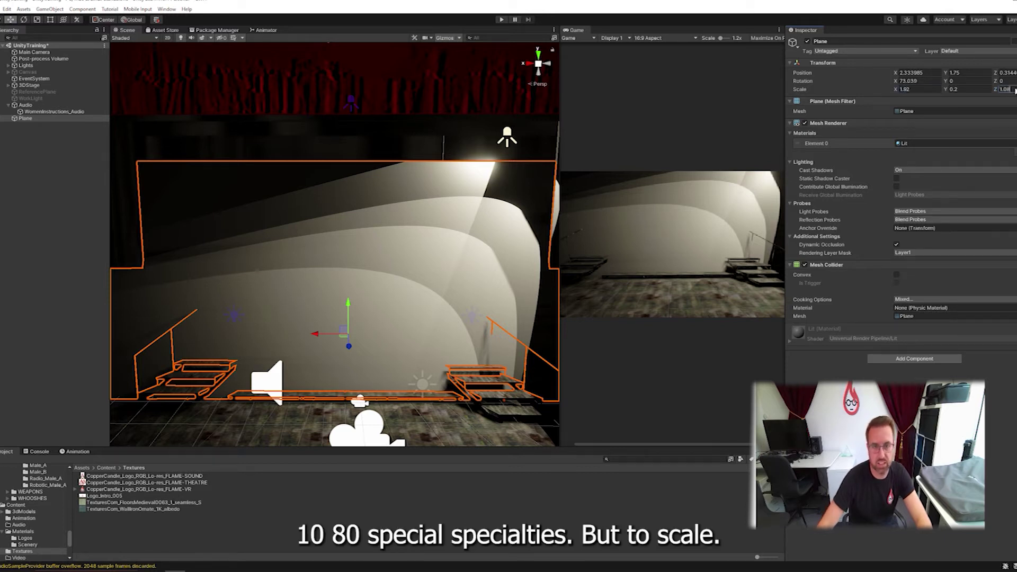
key("Return")
Shrink the plane uniformly, raise it above the stage, and attach Logo_Intro_005 as a Video Player
key("r")
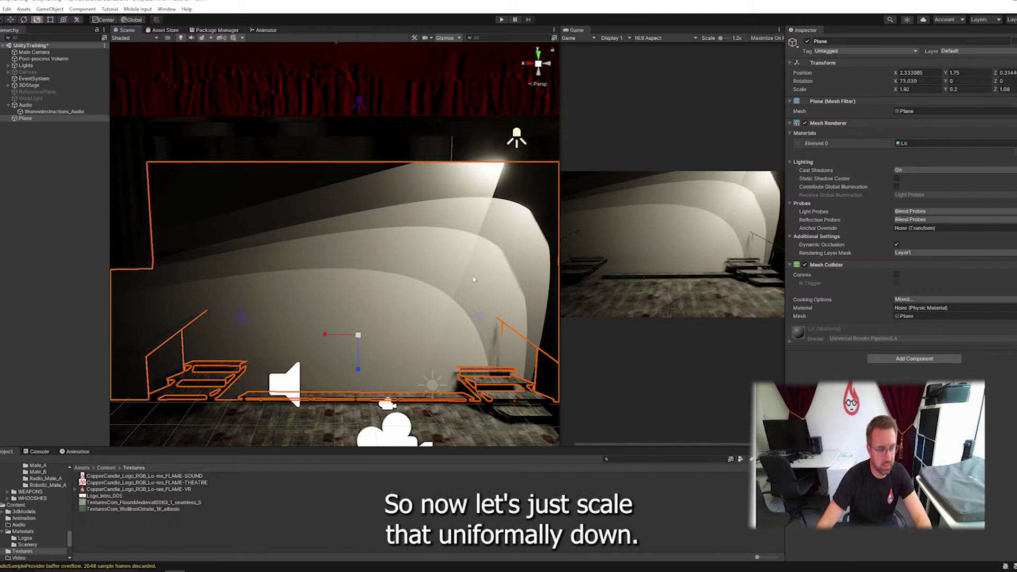
left_click_drag(358, 336, 341, 348)
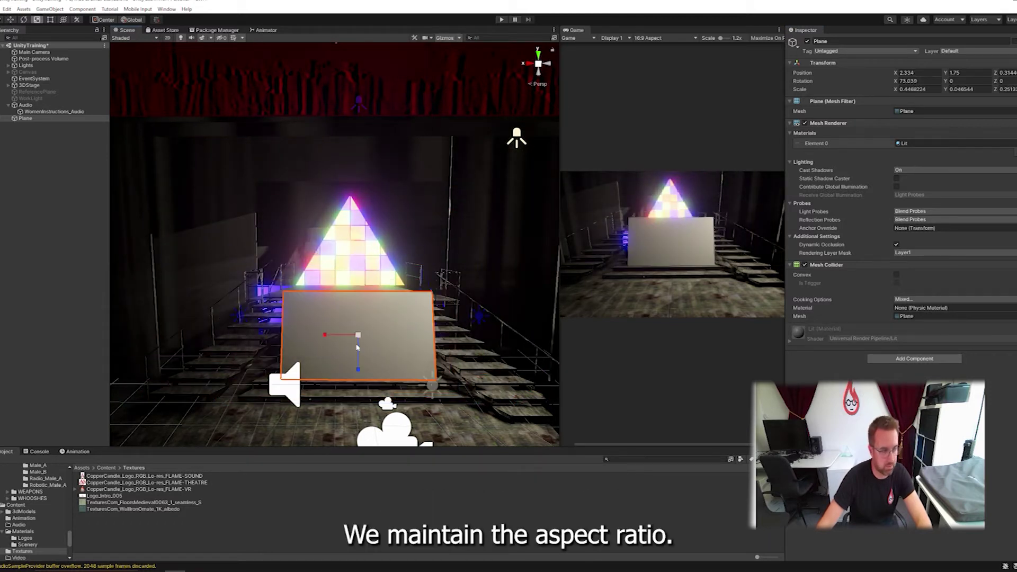
key("w")
left_click_drag(359, 311, 339, 317)
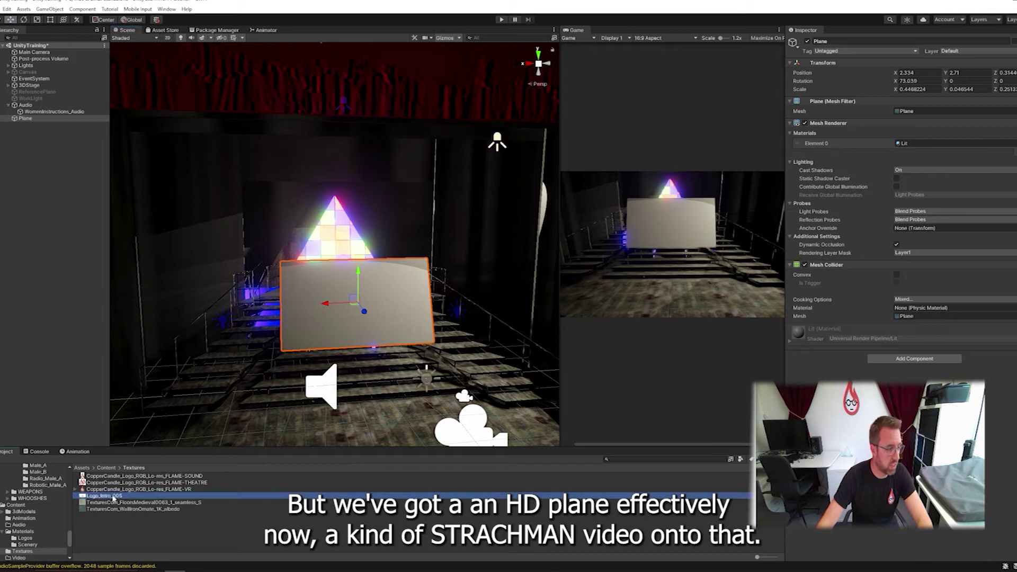
left_click_drag(315, 298, 316, 299)
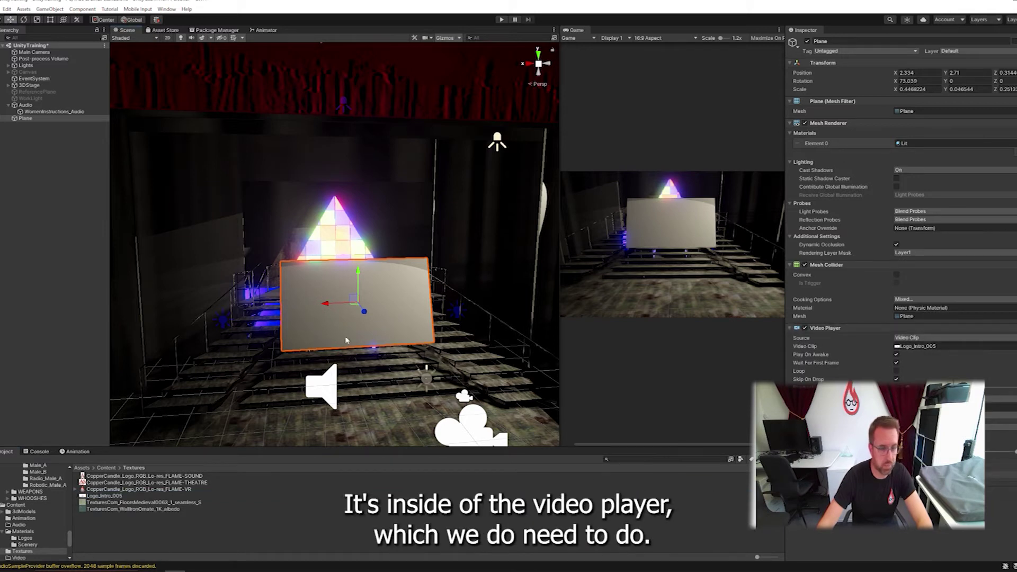
Remove the Video Player component from the Plane
left_click(838, 330)
right_click(838, 329)
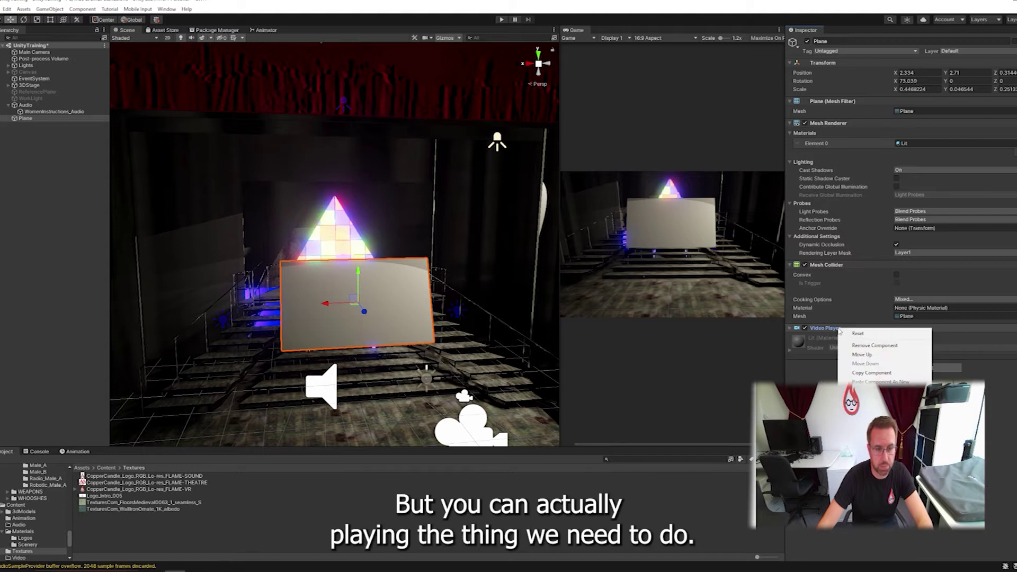
left_click(871, 346)
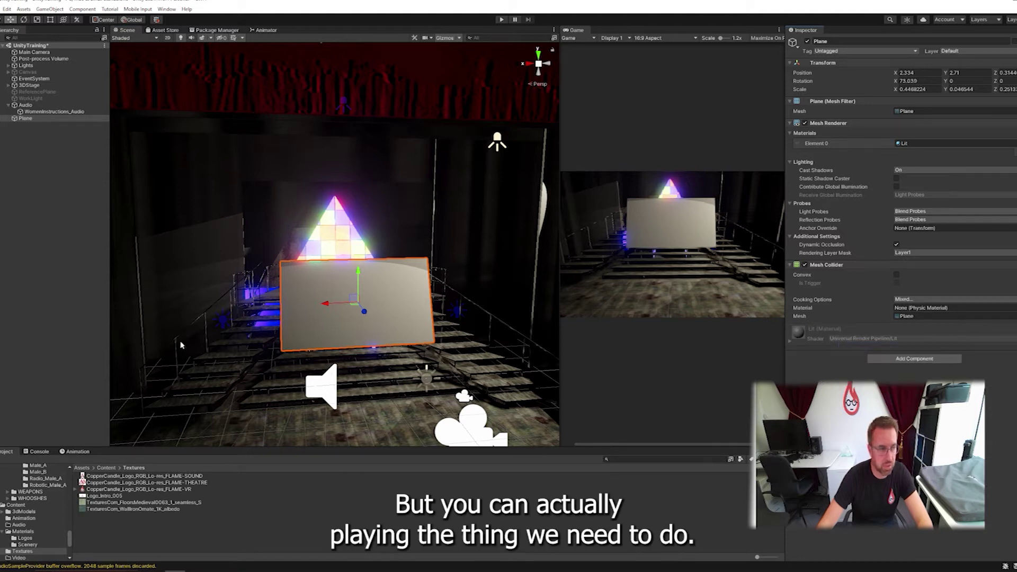
Add a separate Video Player object to the Hierarchy, keep its default name, and select it
left_click(25, 133)
right_click(24, 133)
mouse_move(79, 273)
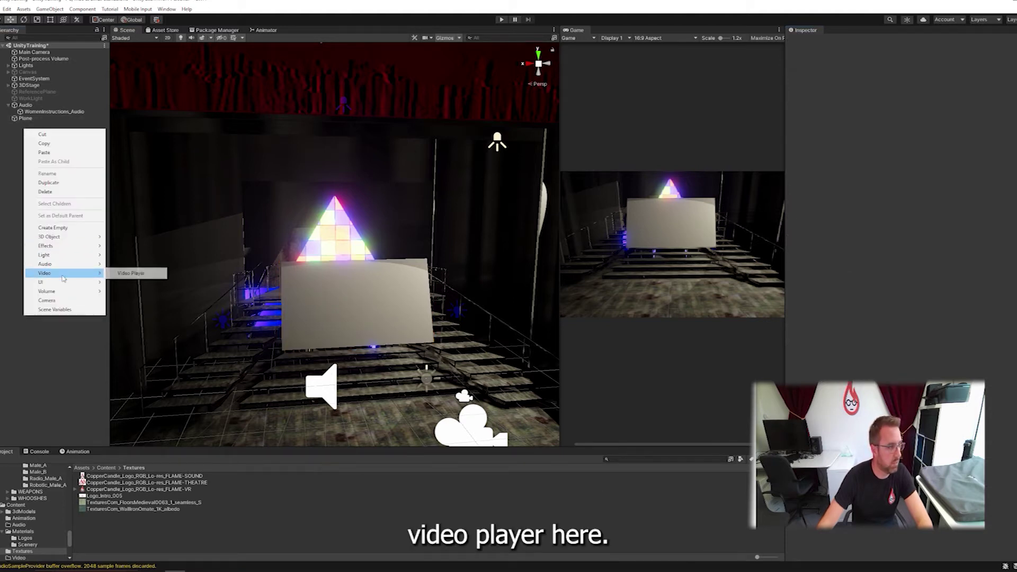
left_click(133, 274)
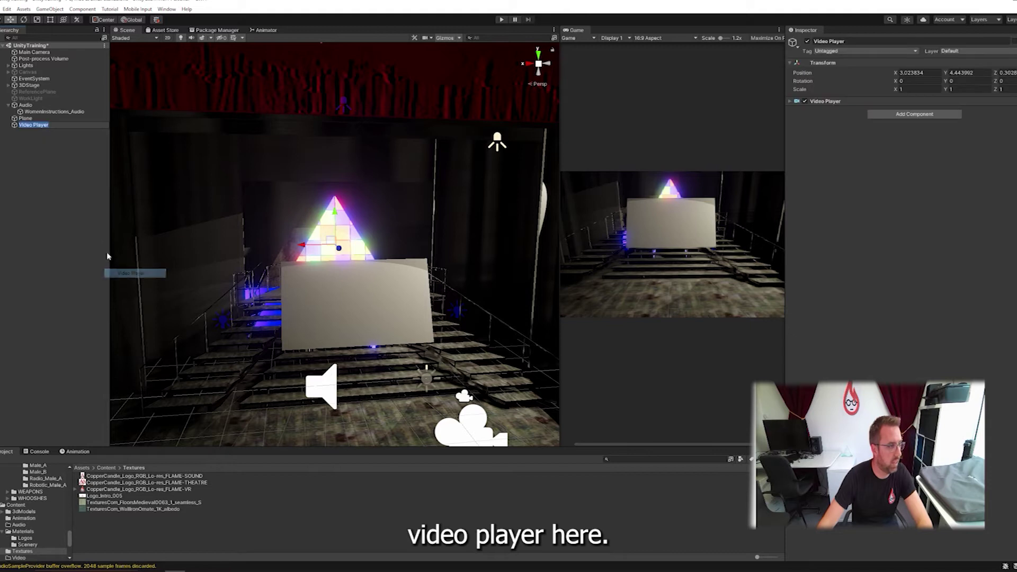
left_click(51, 156)
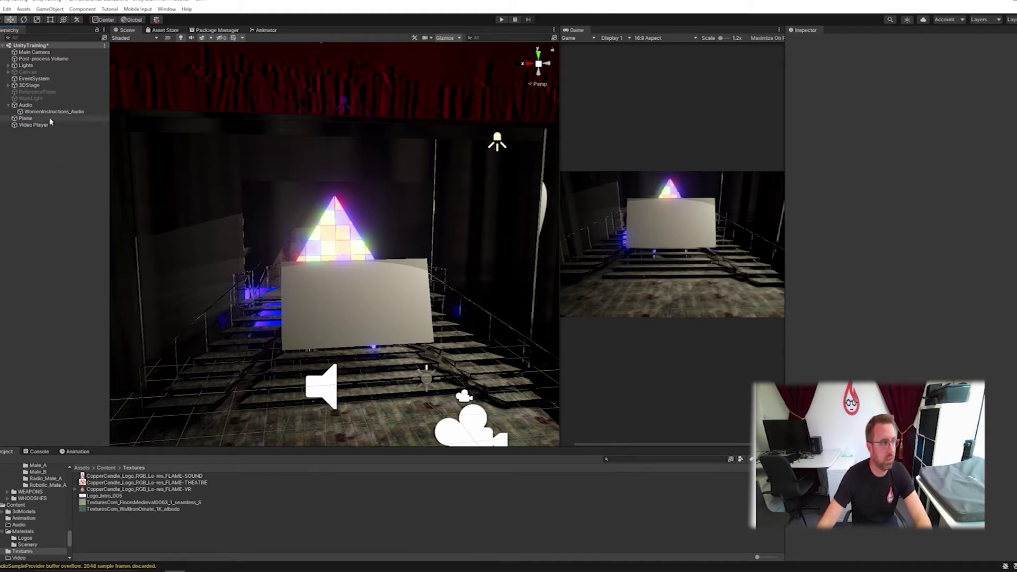
left_click(51, 123)
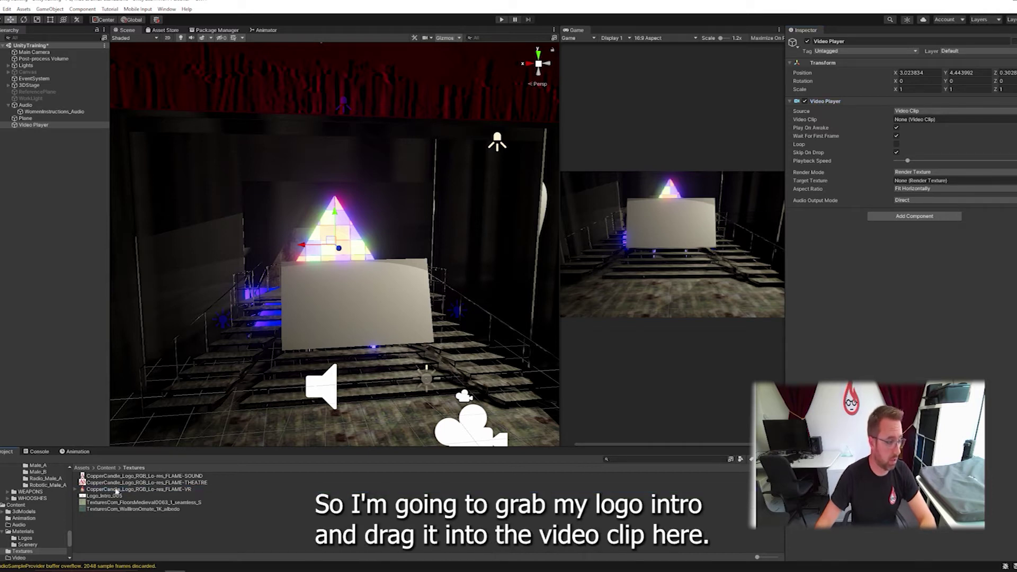
Assign Logo_Intro_005 as the Video Player's clip, enable Loop, and keep Render Texture mode
left_click_drag(116, 492, 928, 123)
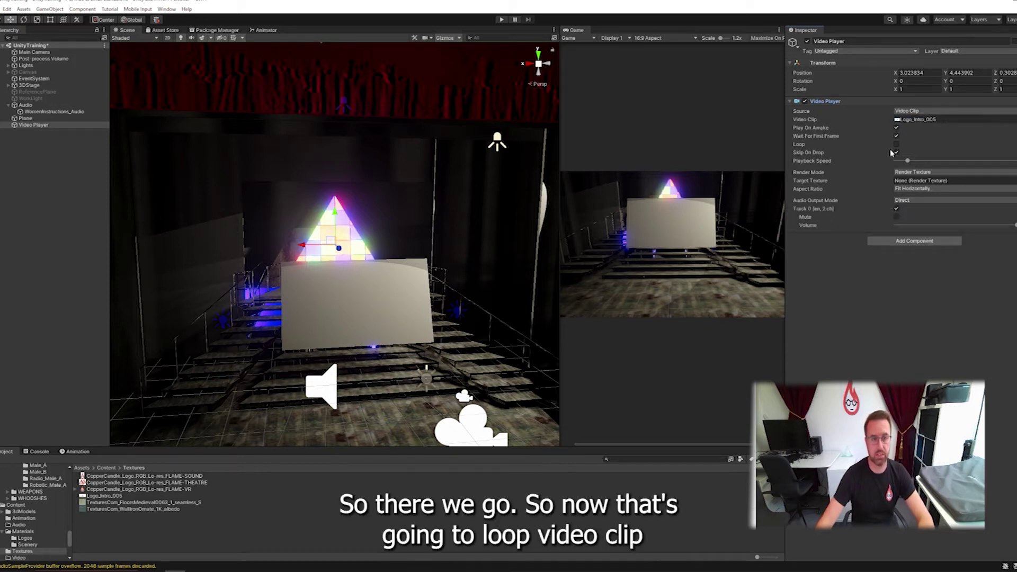
left_click(895, 144)
left_click(916, 120)
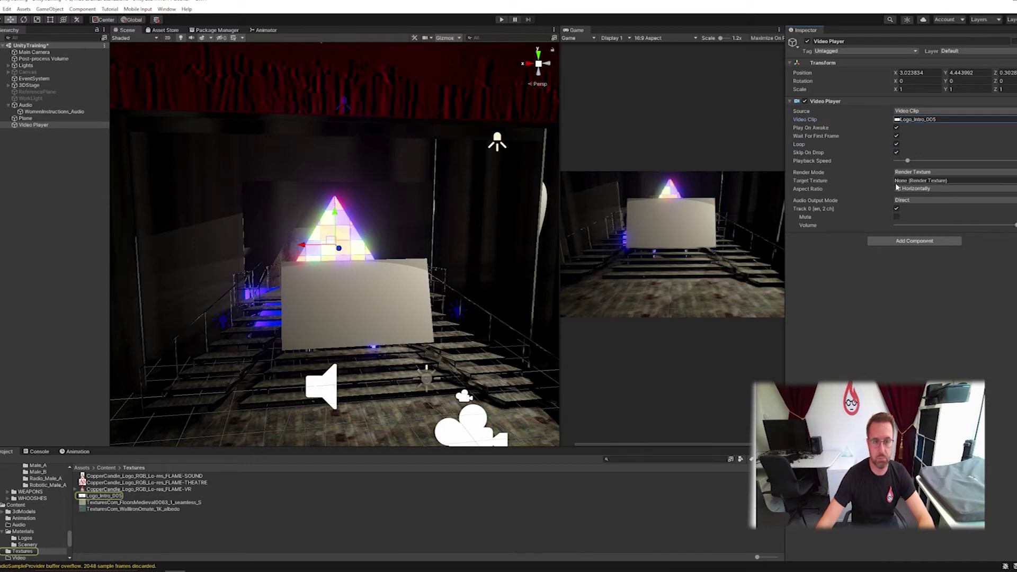
left_click(914, 172)
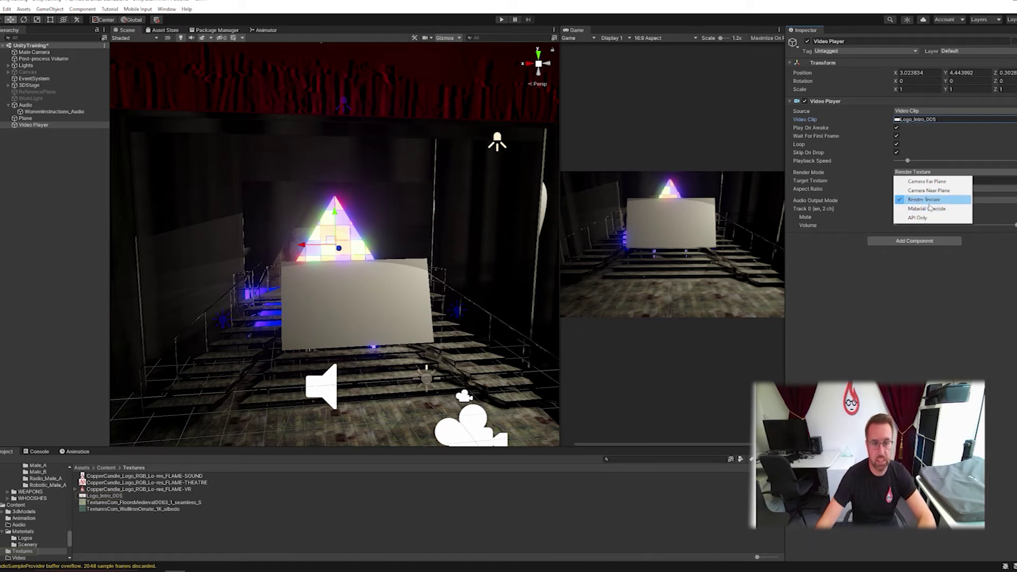
left_click(926, 200)
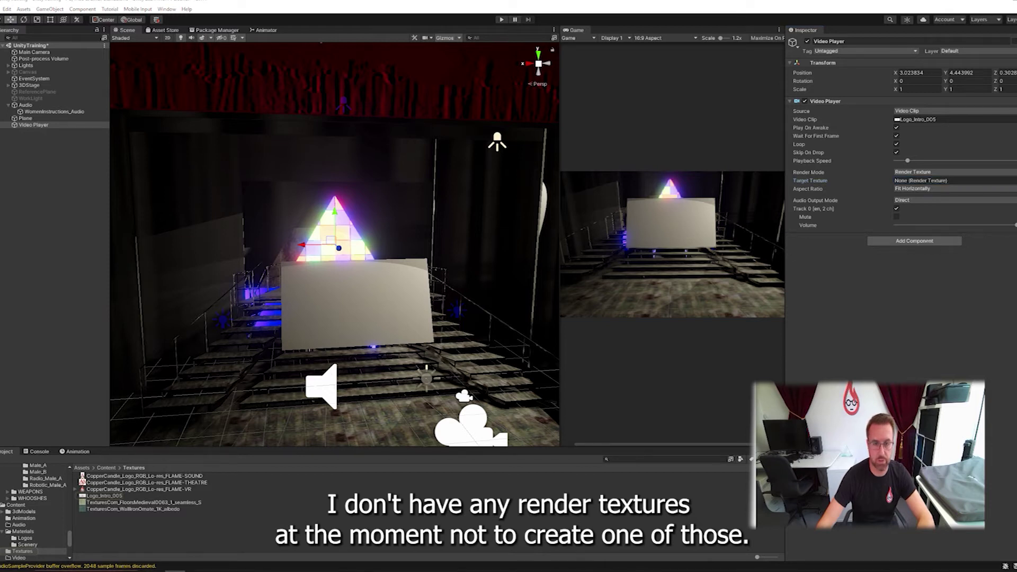
right_click(118, 520)
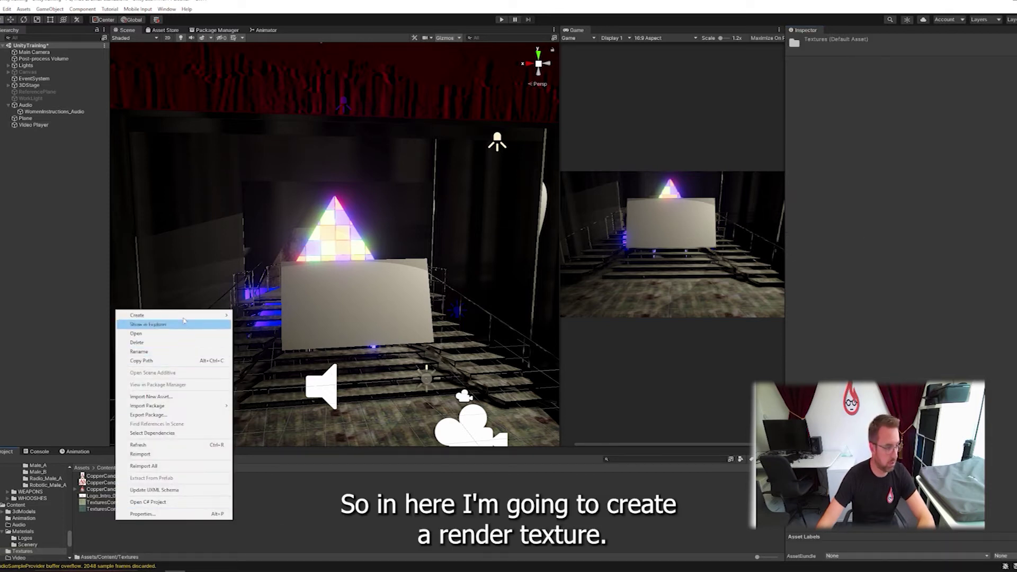
mouse_move(185, 315)
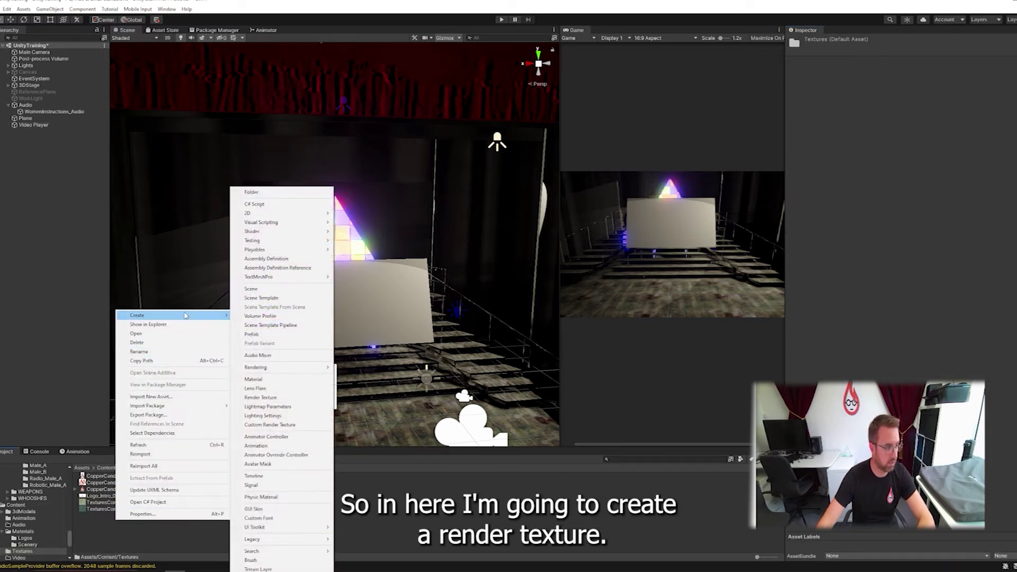
Create a Render Texture in Textures named LogoVideo_RenderTexture
left_click(272, 400)
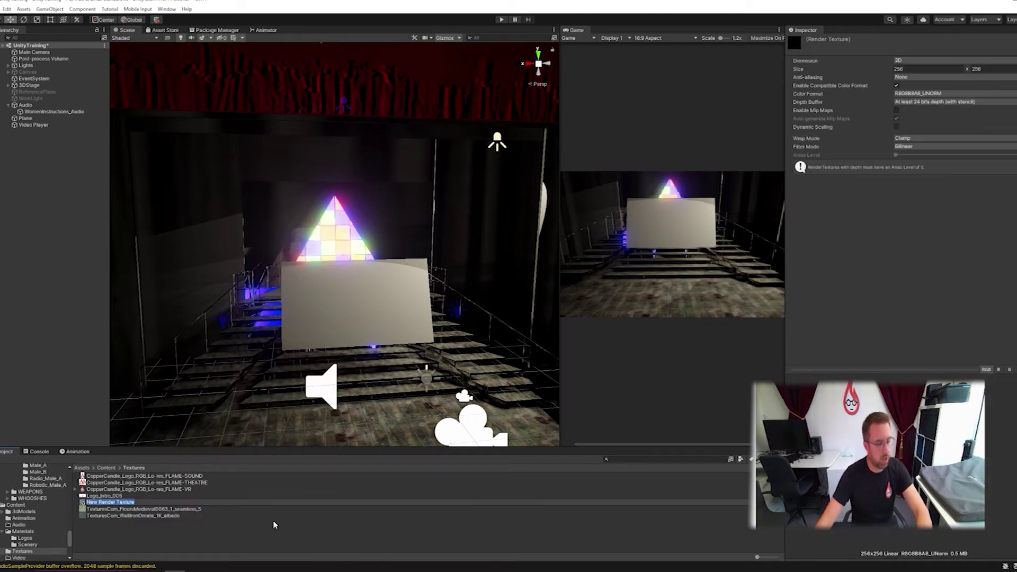
type("L")
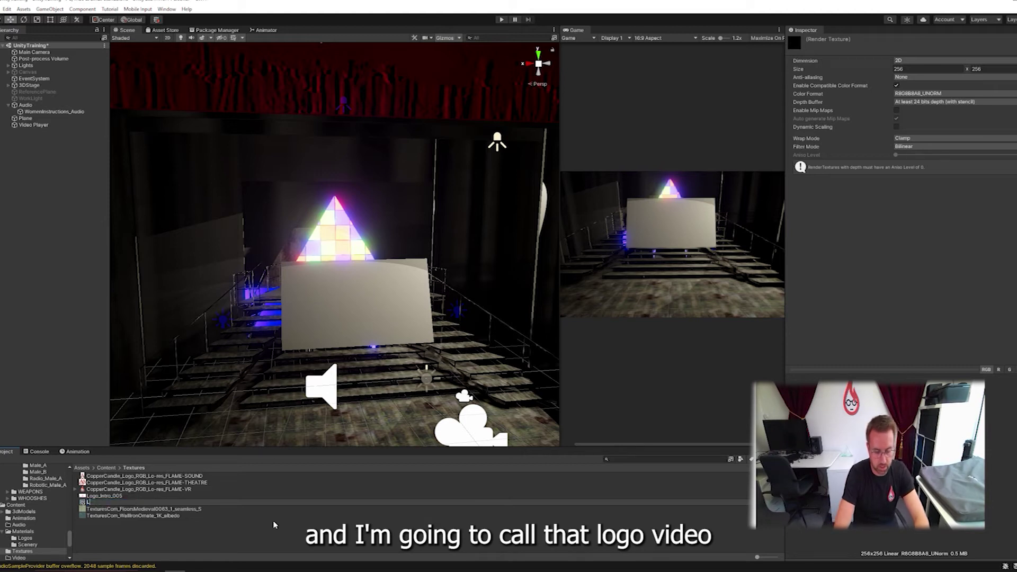
type("ogoVideo")
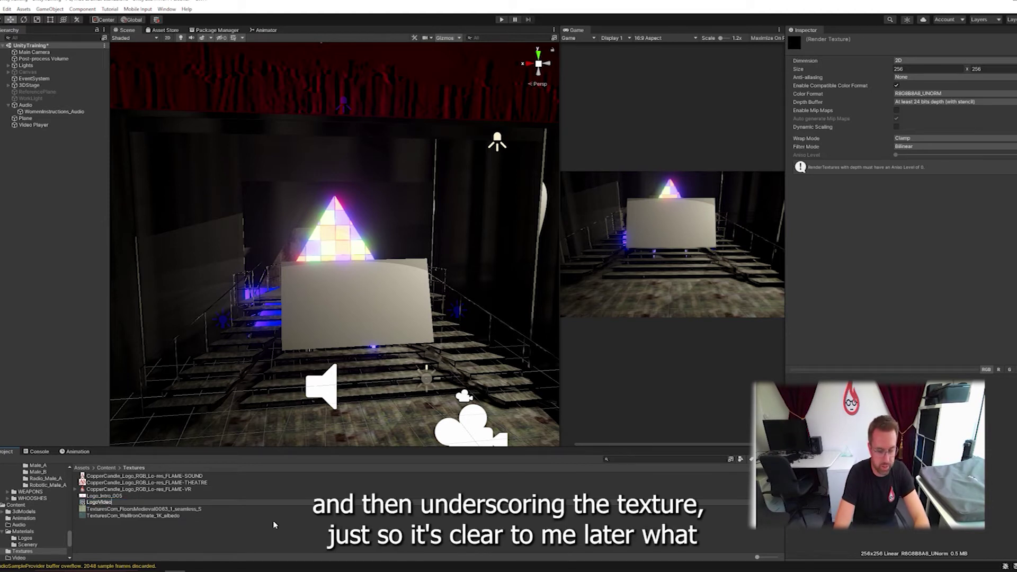
type("_RenderTex")
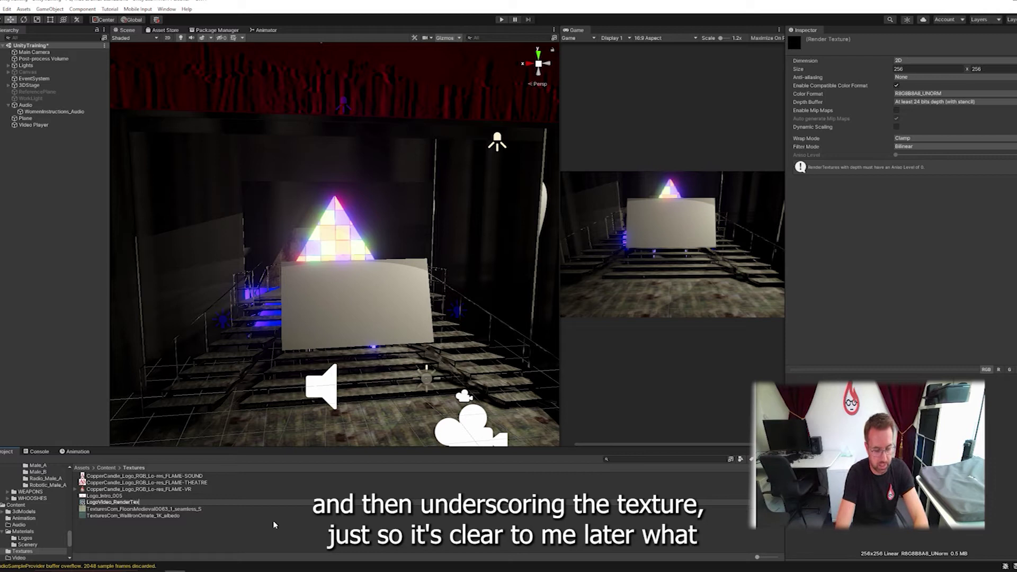
type("ture")
key("Return")
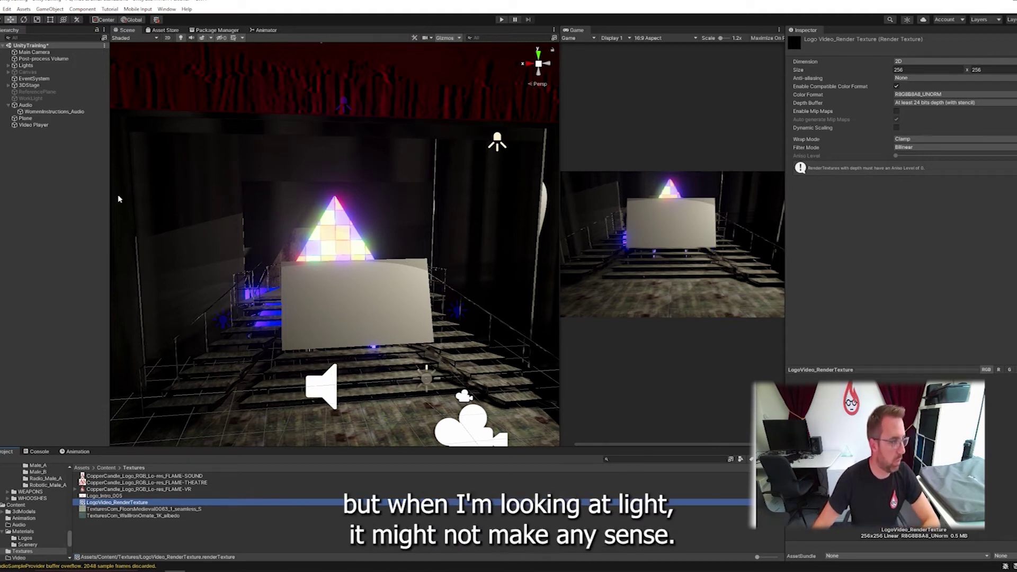
Set LogoVideo_RenderTexture as the Video Player's Target Texture and check its settings
left_click(42, 125)
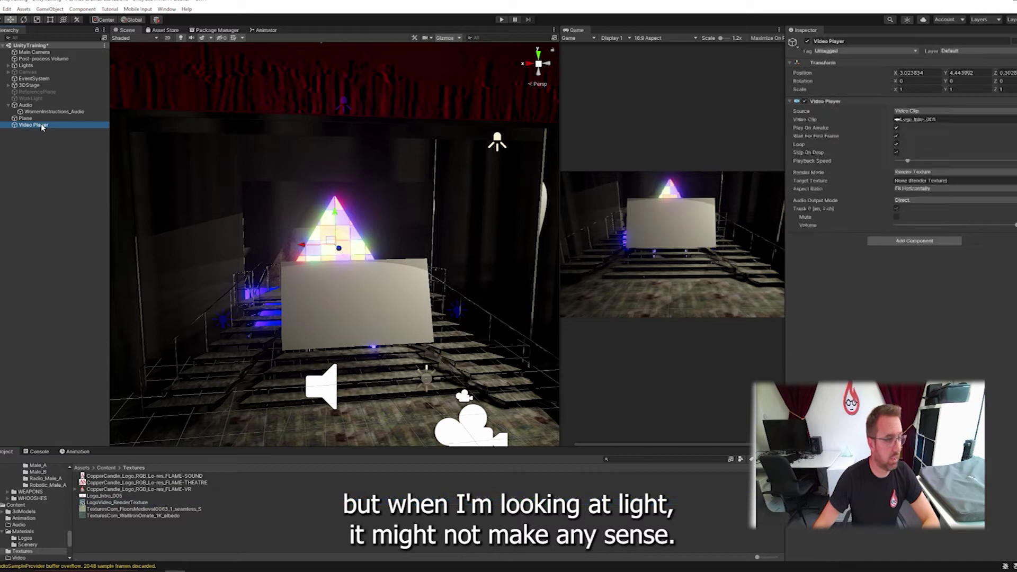
left_click_drag(147, 504, 946, 190)
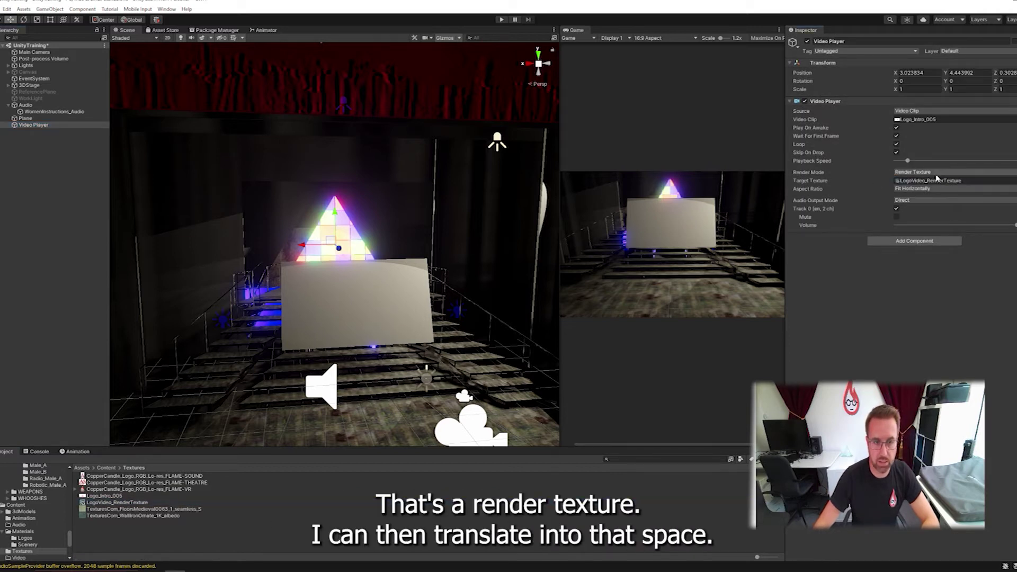
left_click(104, 503)
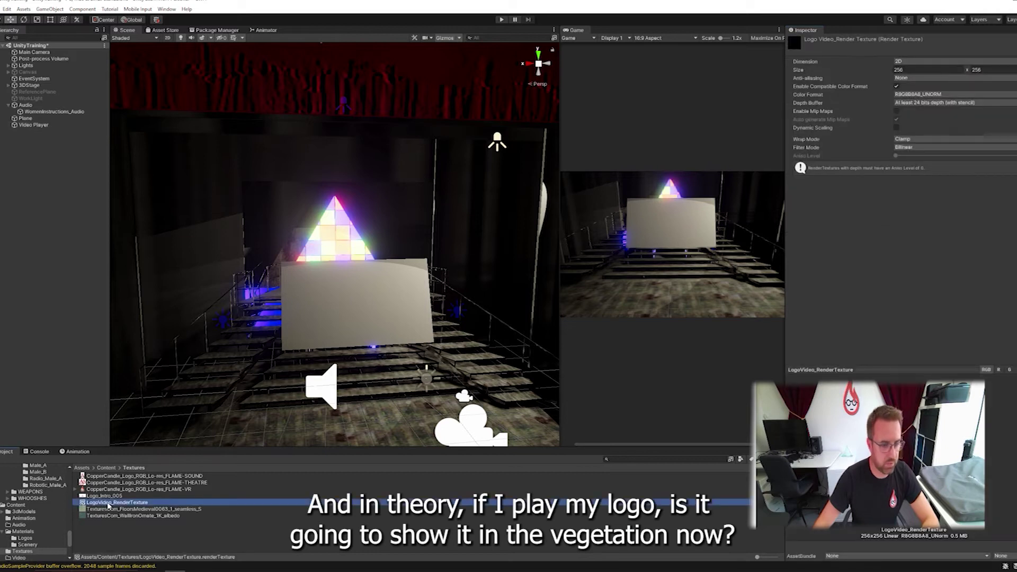
left_click(109, 496)
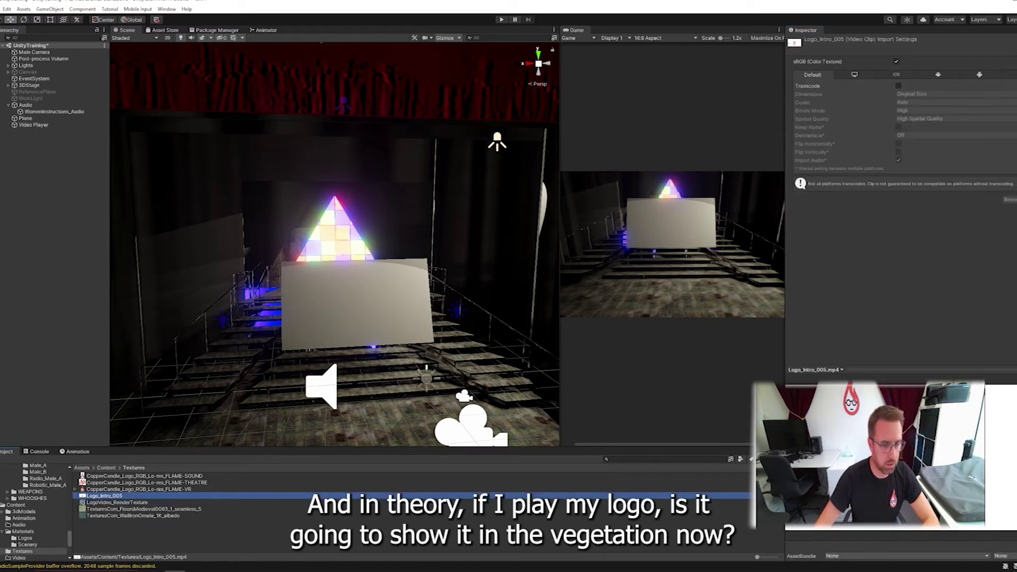
left_click(130, 503)
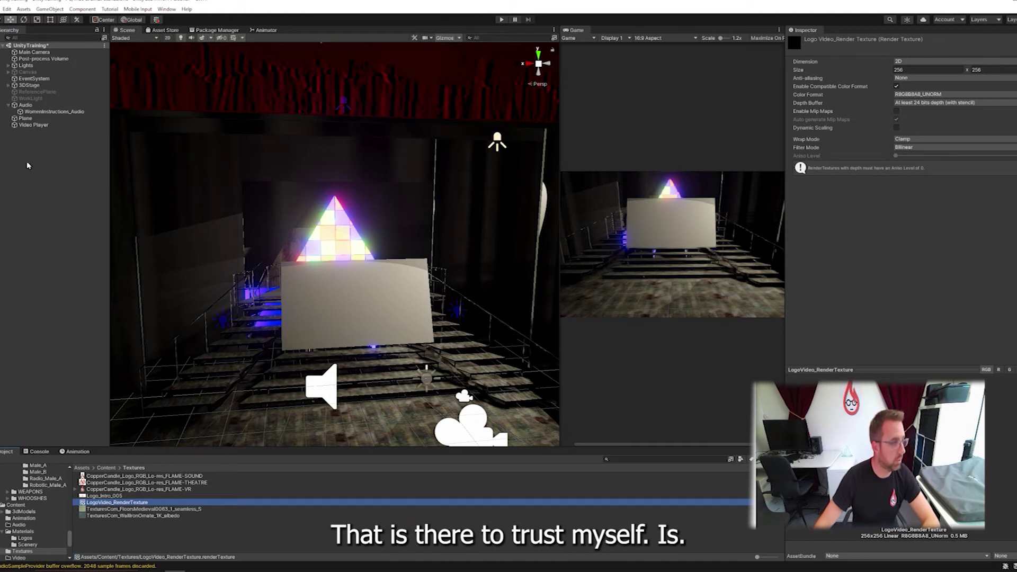
Check the Plane's Lit material, then browse to the Content/Materials/Logos folder
left_click(26, 118)
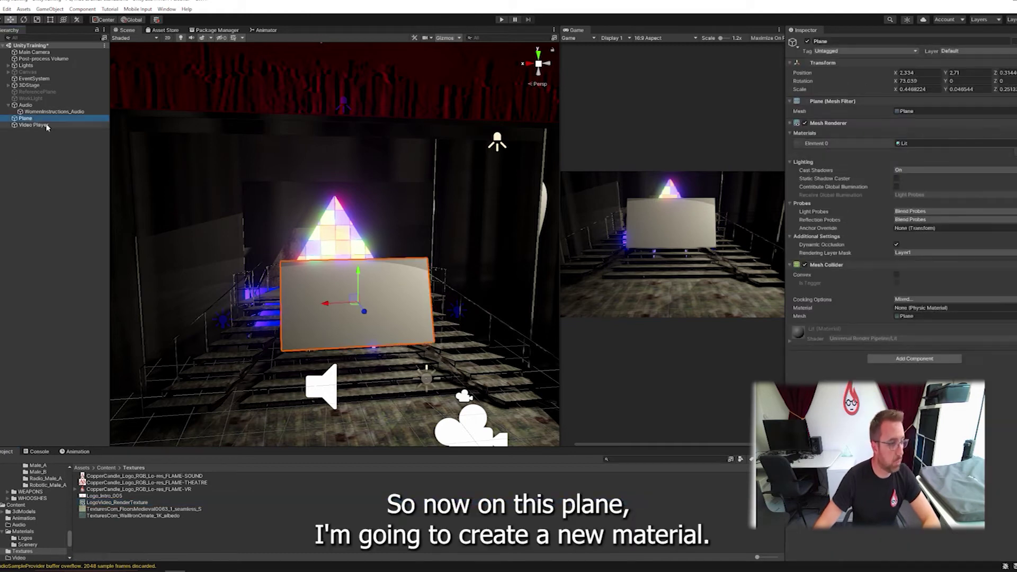
left_click(790, 341)
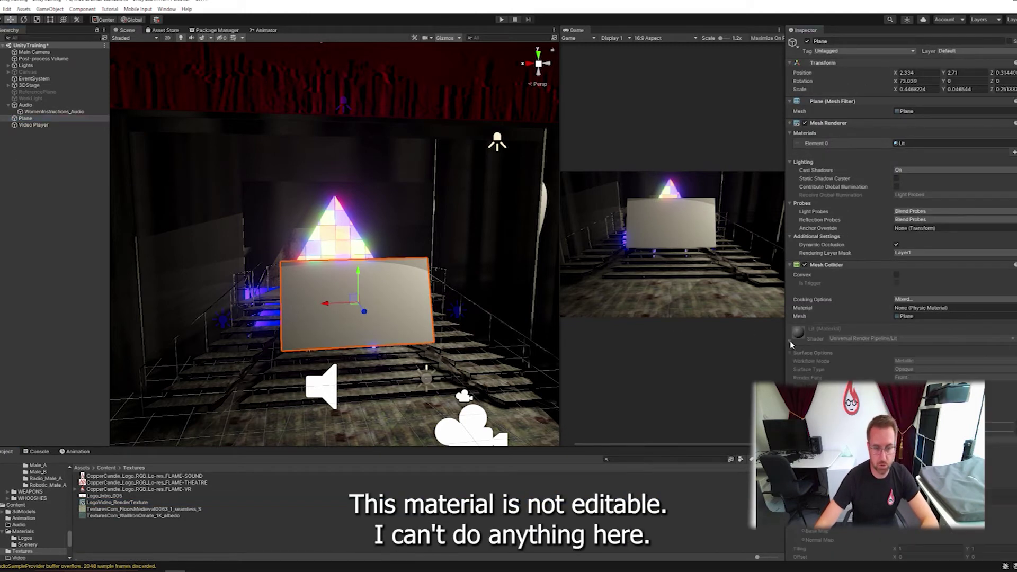
left_click(800, 342)
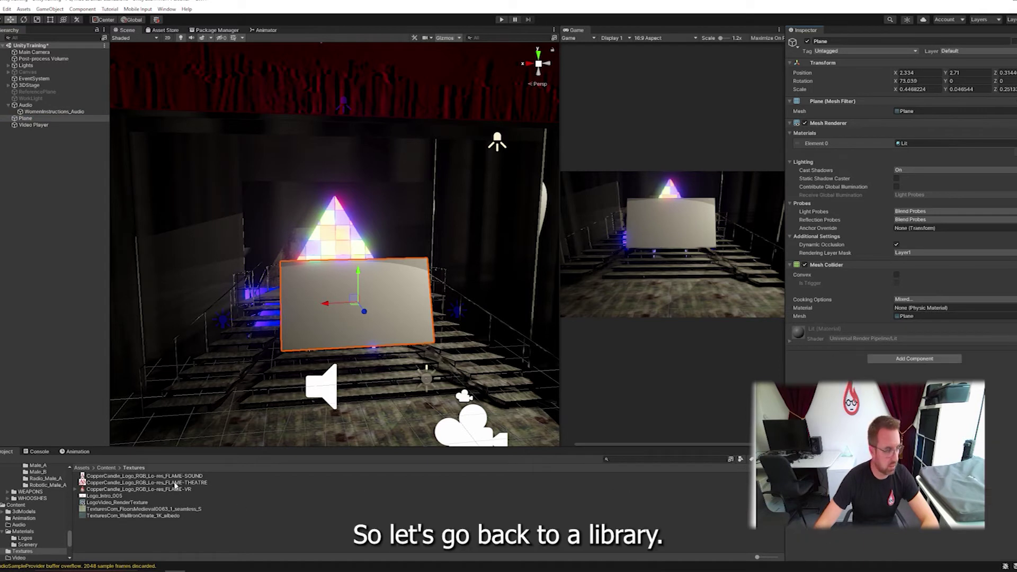
left_click(106, 467)
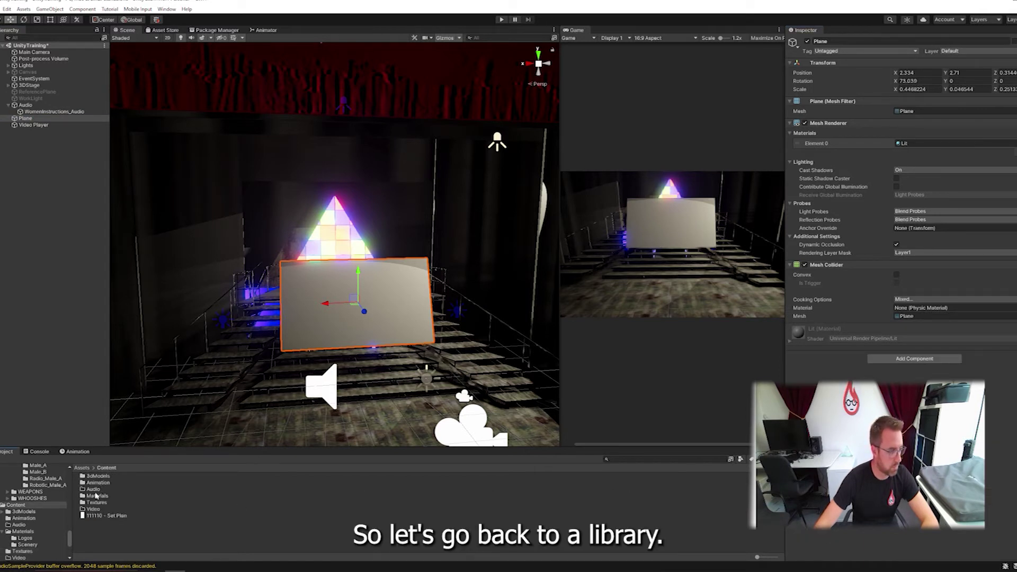
double_click(96, 496)
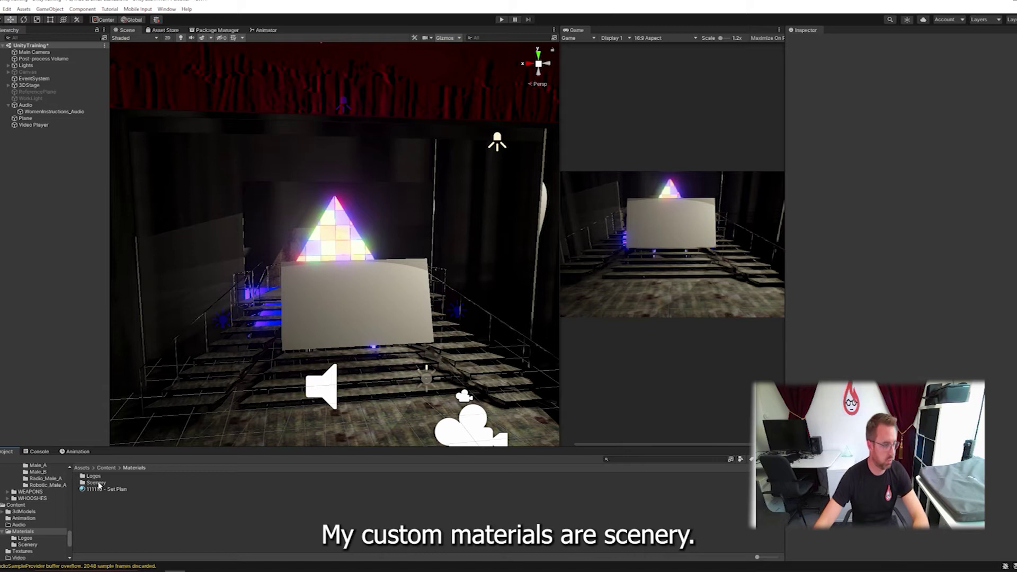
left_click(97, 482)
left_click(98, 476)
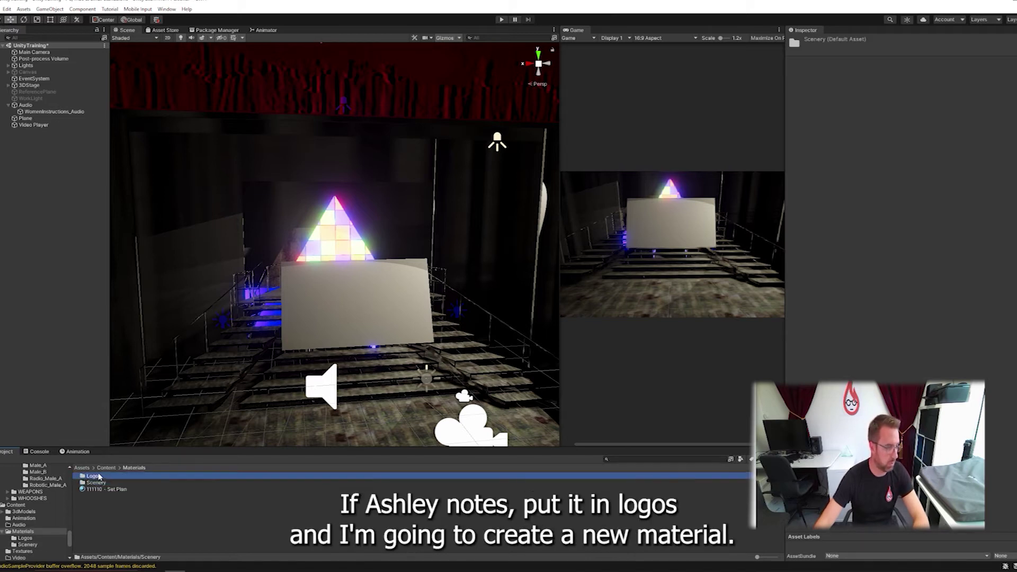
double_click(98, 476)
Create a new material in Logos named Video_Mat
right_click(139, 520)
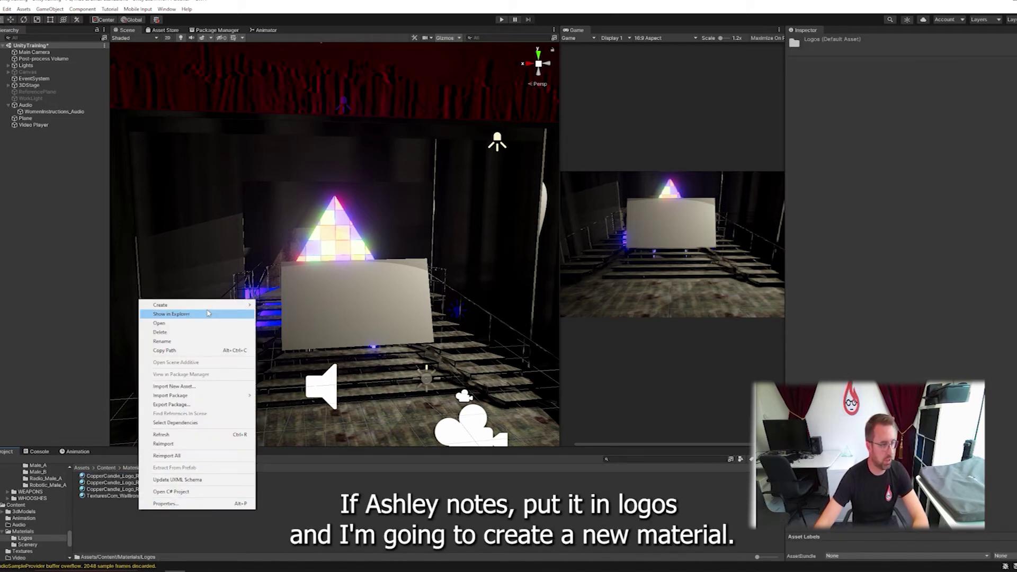
mouse_move(211, 306)
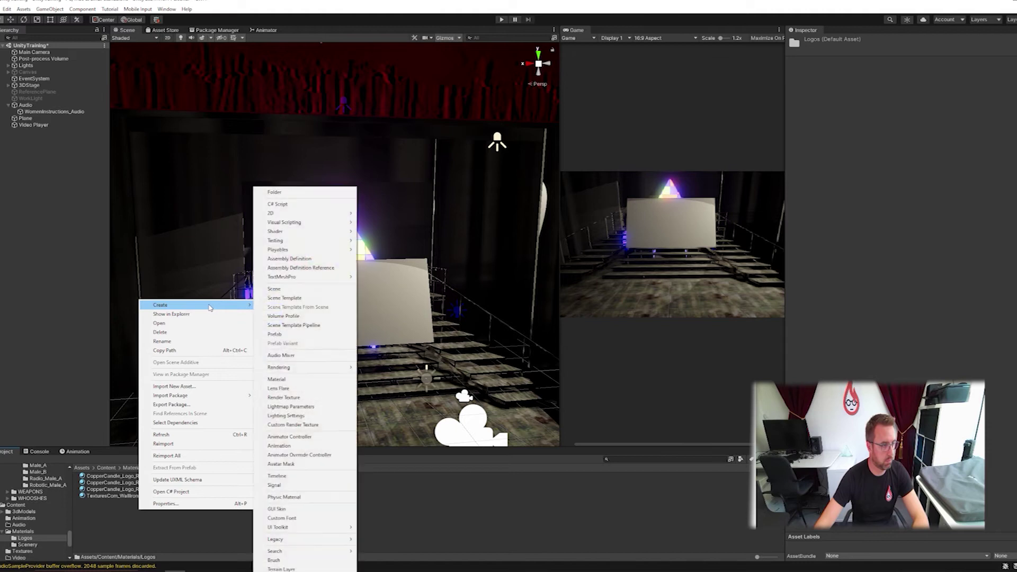
left_click(299, 380)
type("Vide")
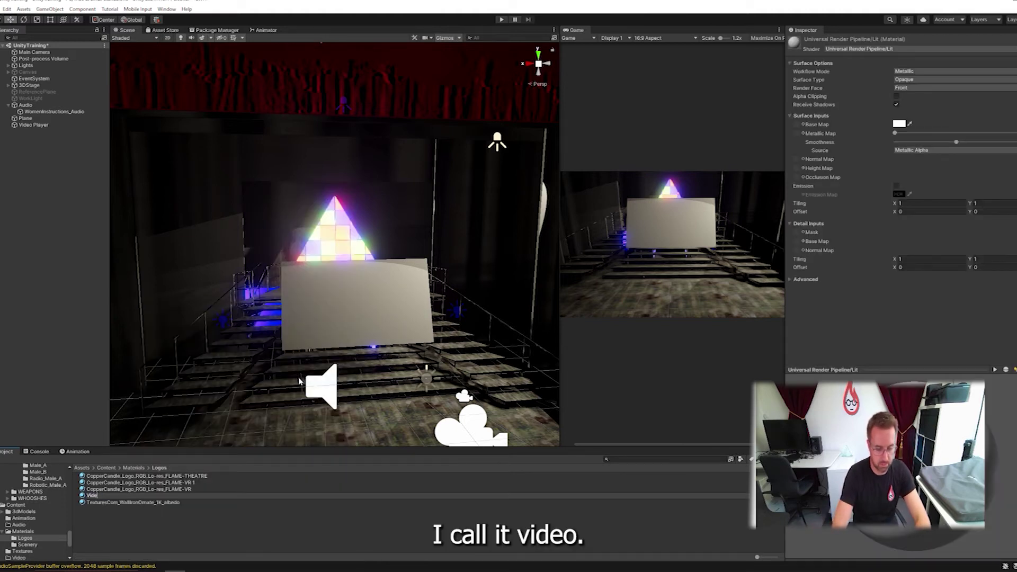
type("o_Mat")
key("Return")
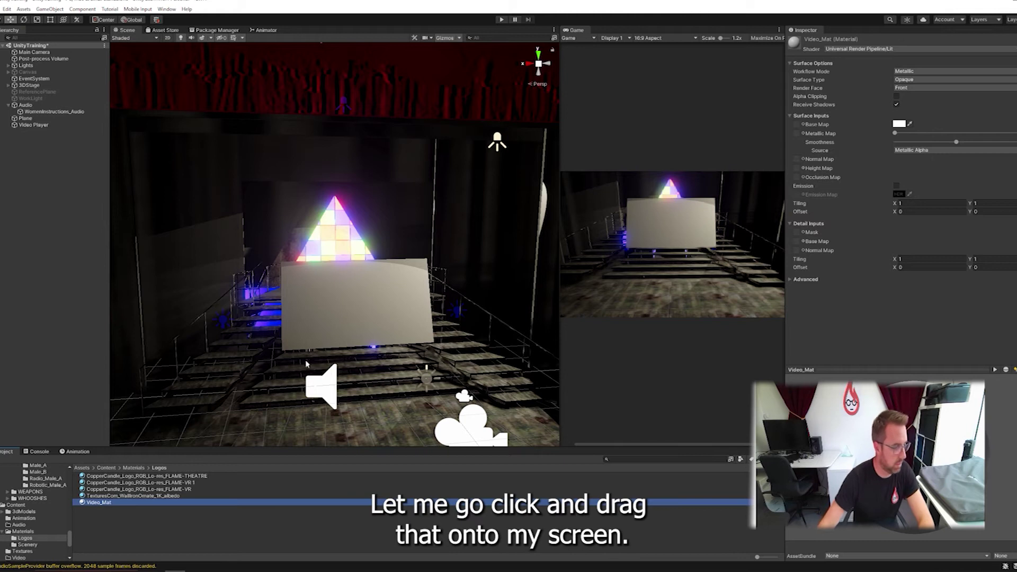
Apply Video_Mat to the stage plane, then browse to Content/Textures
left_click_drag(90, 503, 333, 300)
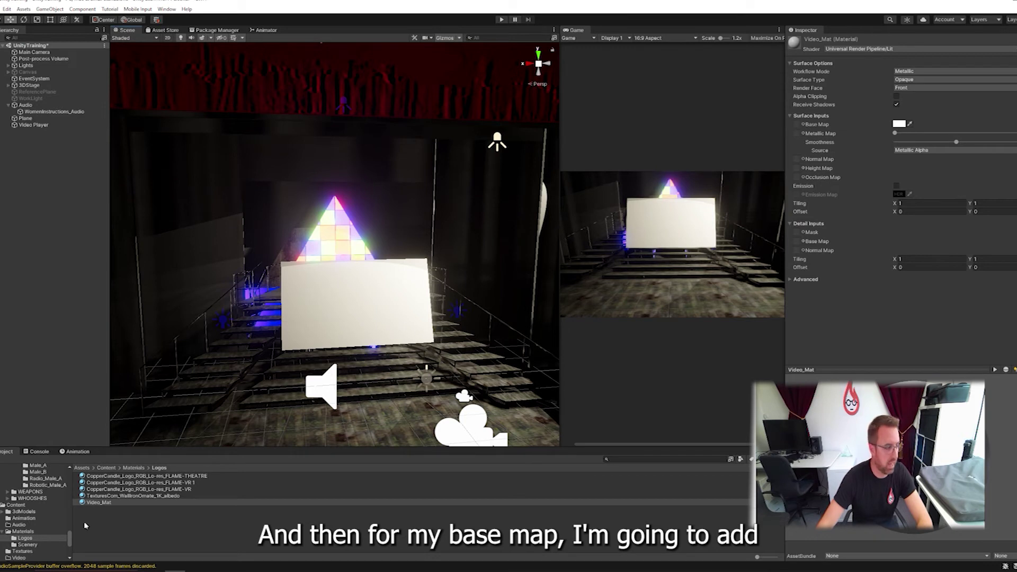
left_click(109, 467)
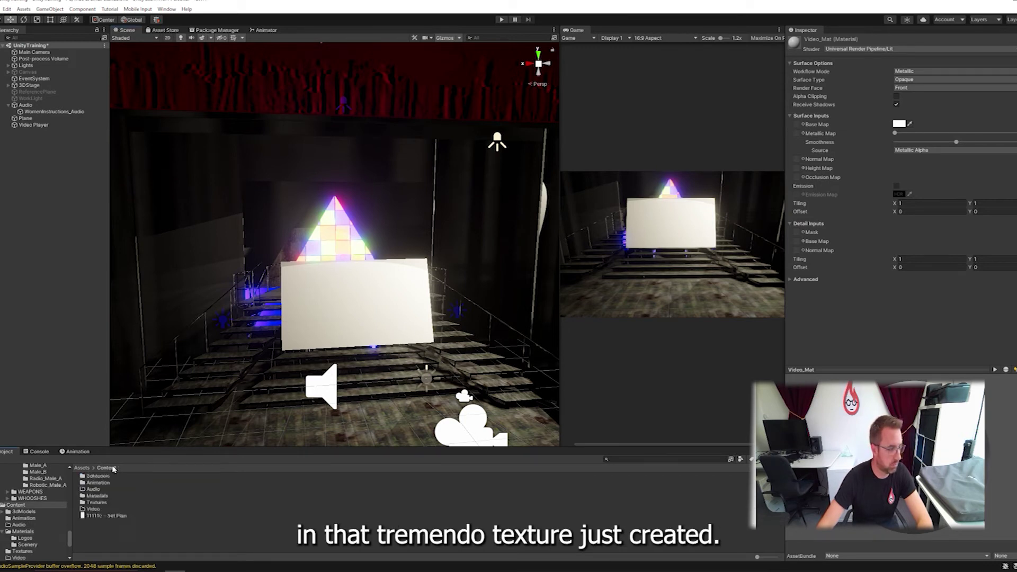
double_click(95, 502)
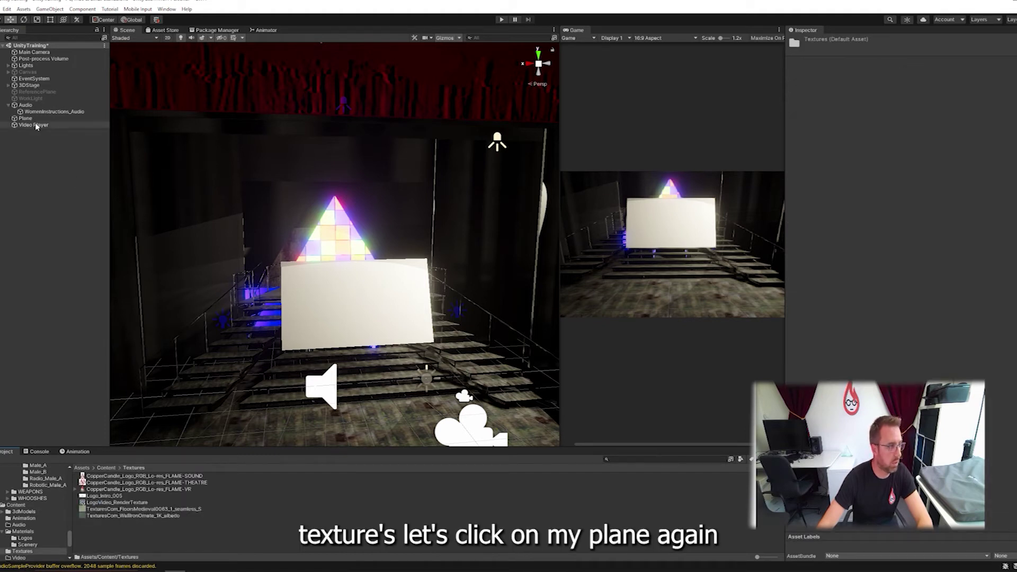
Set LogoVideo_RenderTexture as the Base Map of the plane's Video_Mat material
left_click(307, 291)
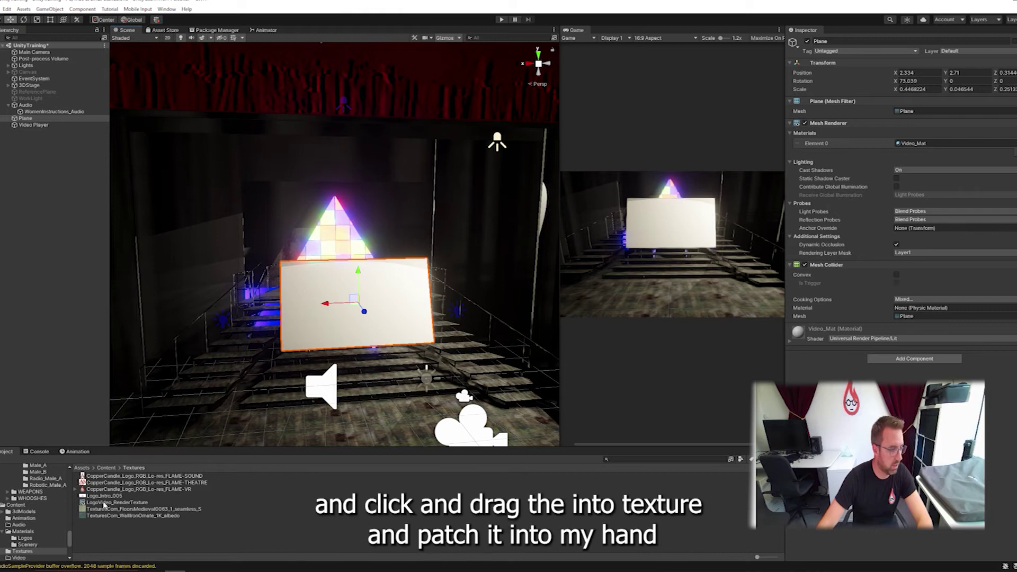
left_click_drag(104, 505, 791, 345)
left_click(790, 342)
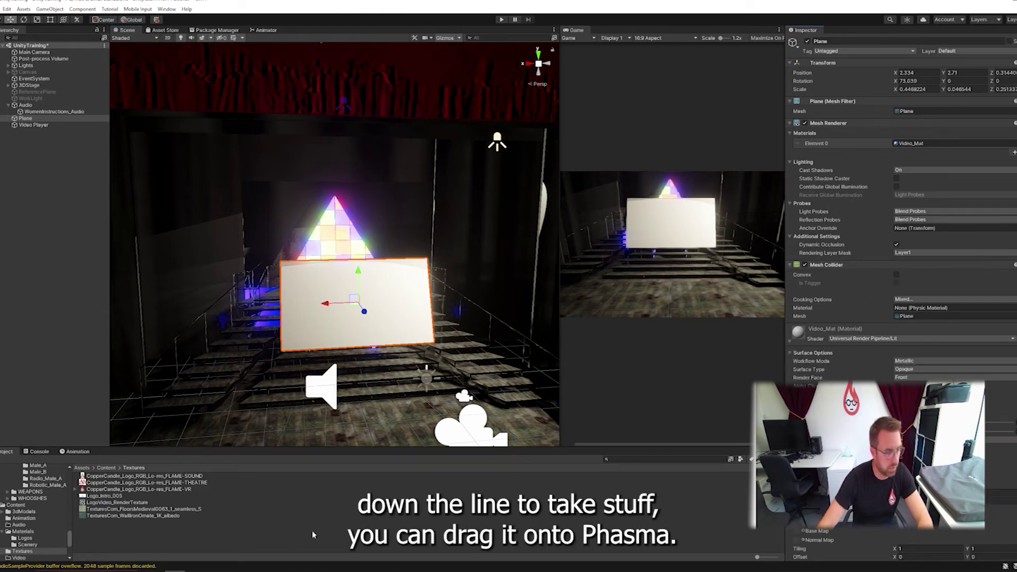
left_click_drag(123, 505, 803, 530)
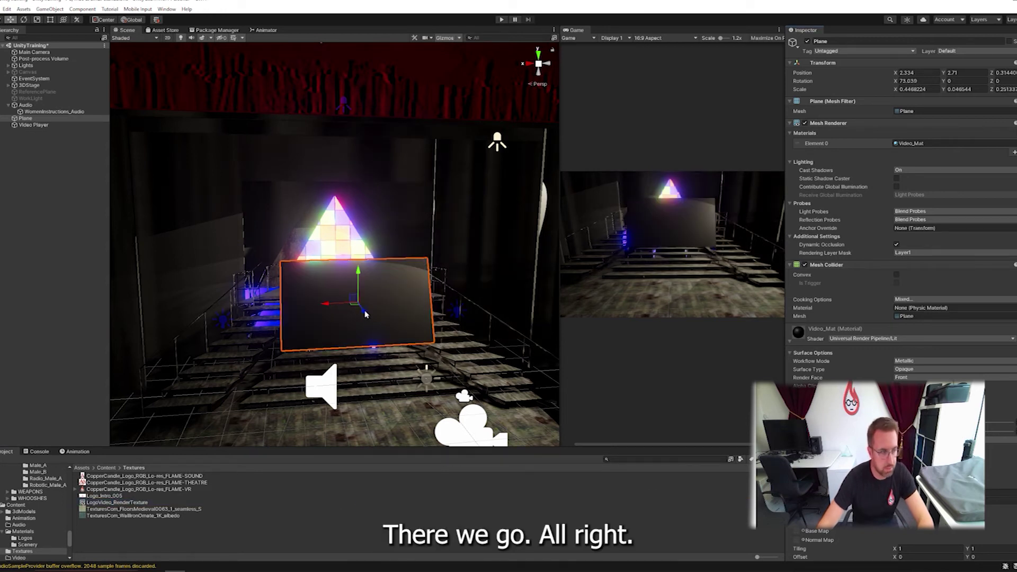
Play the scene to watch the Copper Candle logo video on the plane, then stop playback
left_click(105, 468)
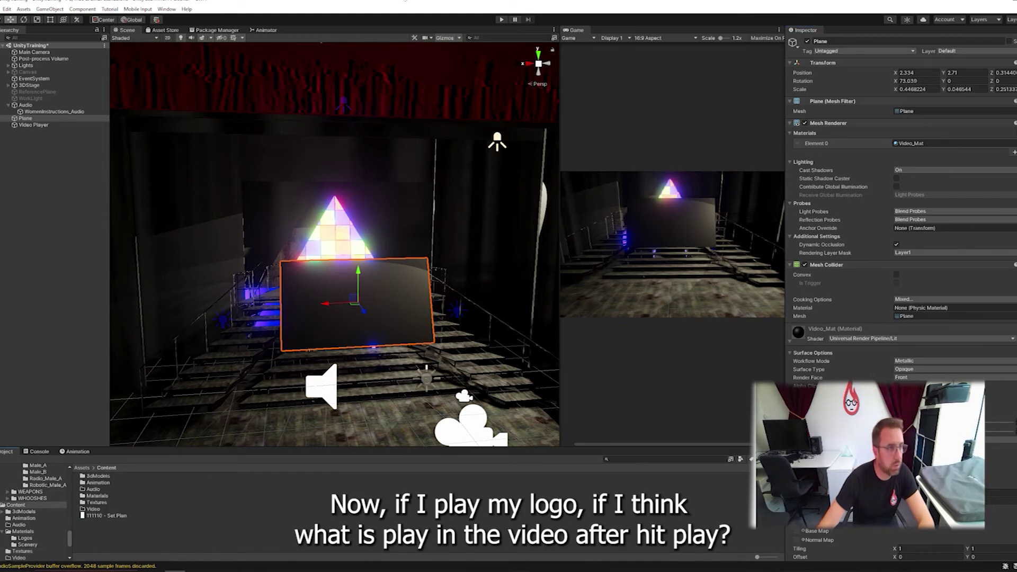
left_click(501, 20)
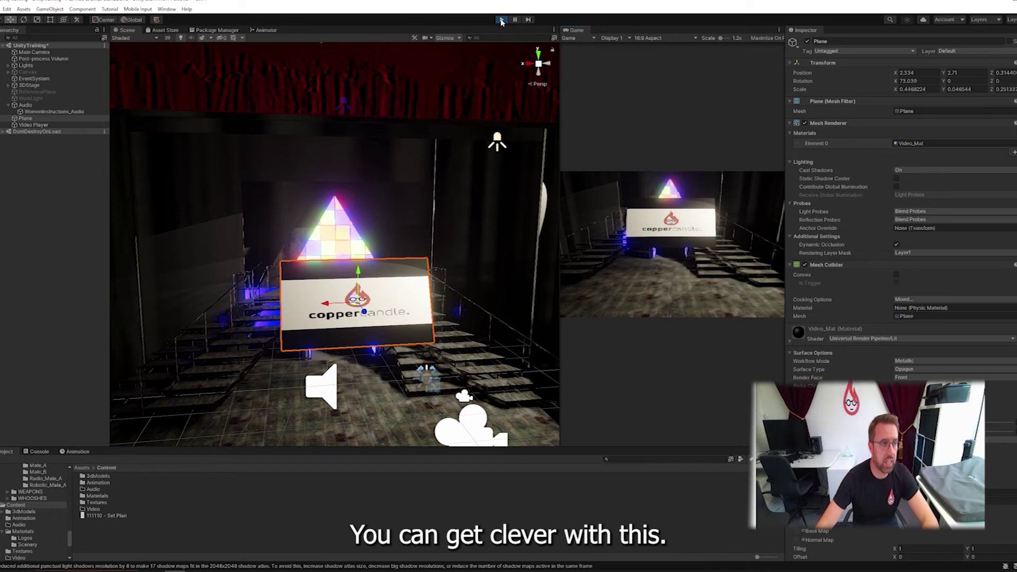
key("ctrl+p")
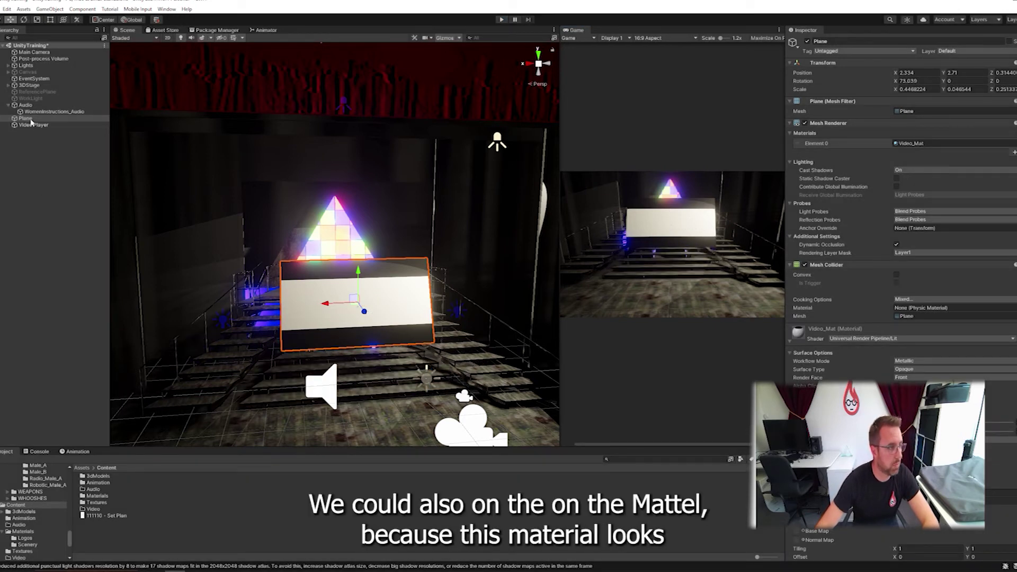
scroll(901, 297, "down", 3)
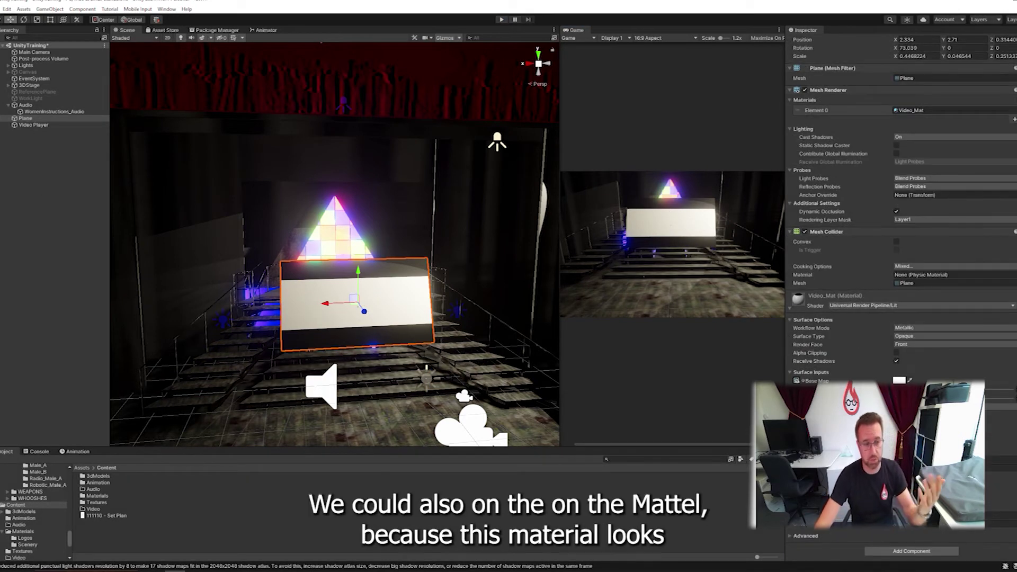
Set LogoVideo_RenderTexture as Video_Mat's Emission Map with emission intensity 1
double_click(98, 502)
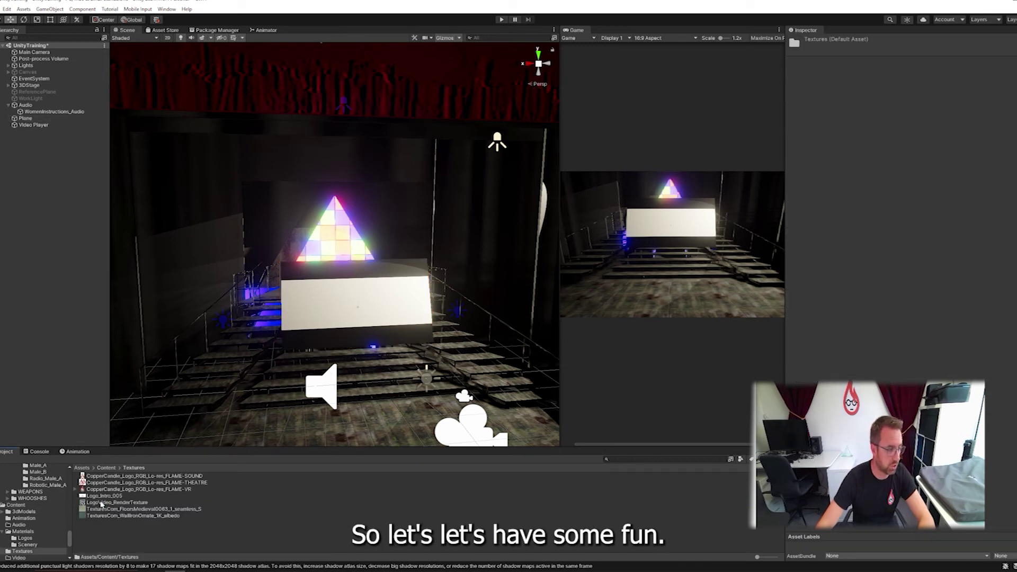
left_click(299, 306)
left_click_drag(116, 509, 795, 524)
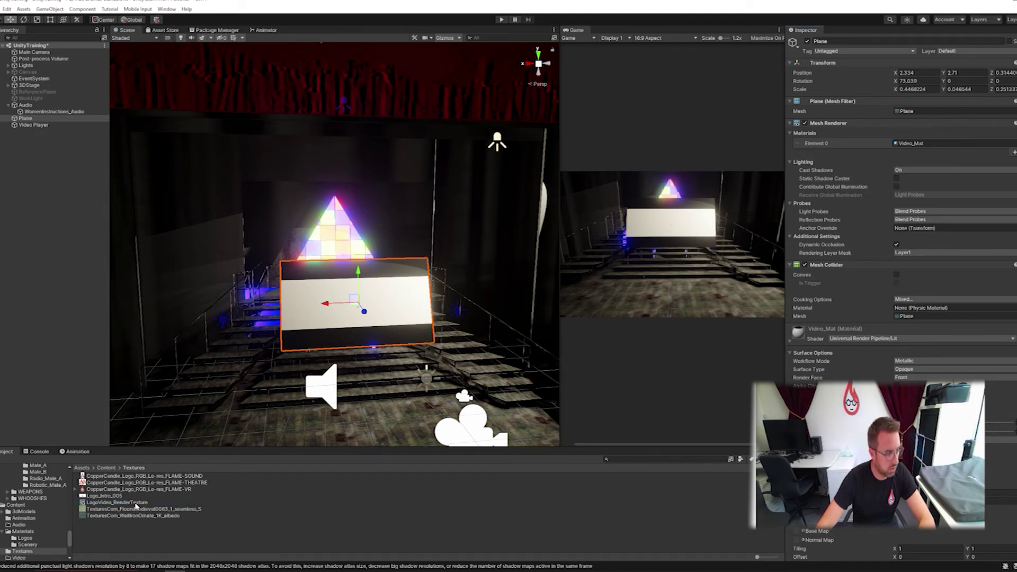
left_click_drag(136, 503, 802, 504)
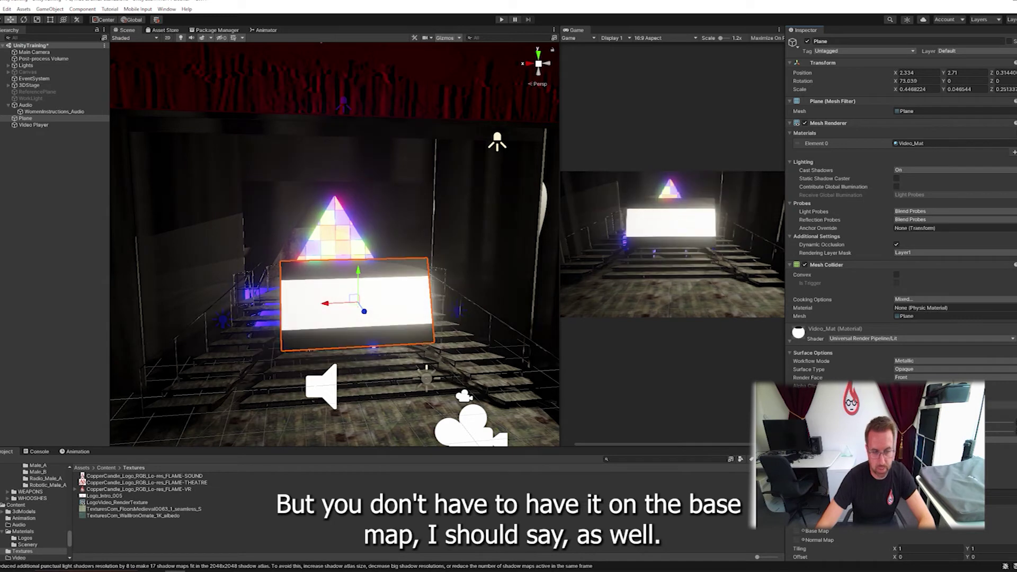
left_click(943, 503)
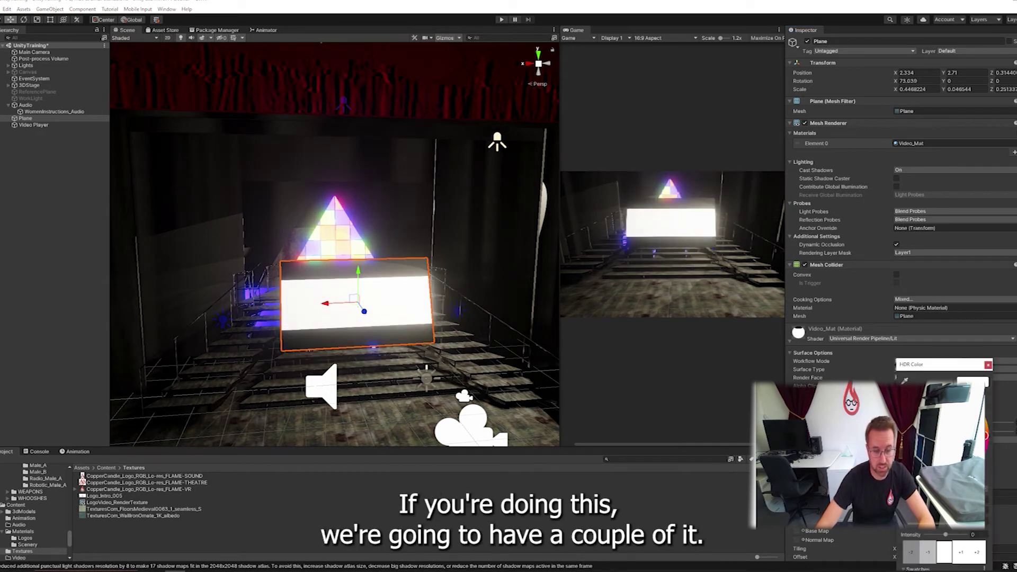
left_click(962, 552)
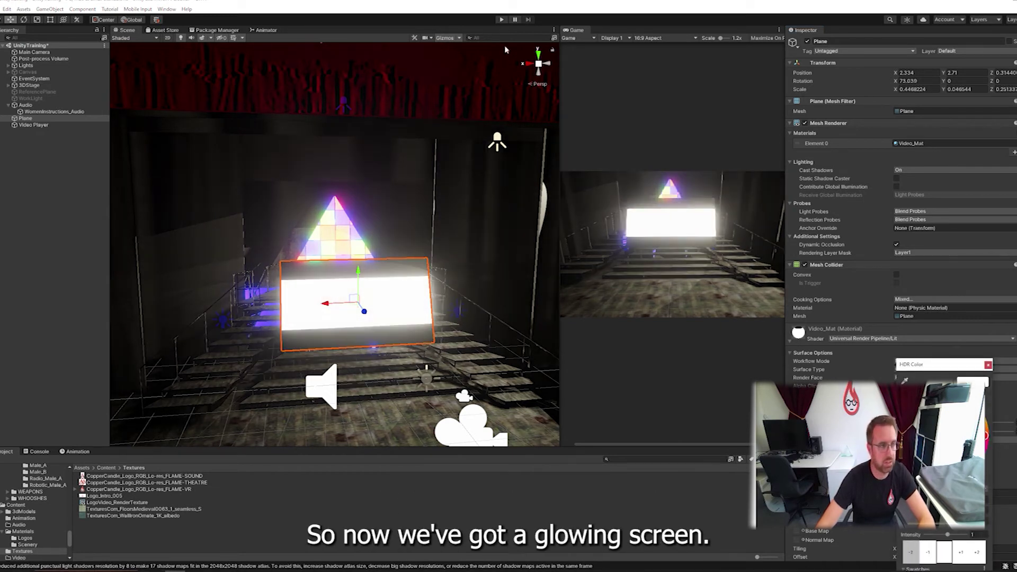
Play the scene to view the glowing video screen from another angle, then stop
key("ctrl+p")
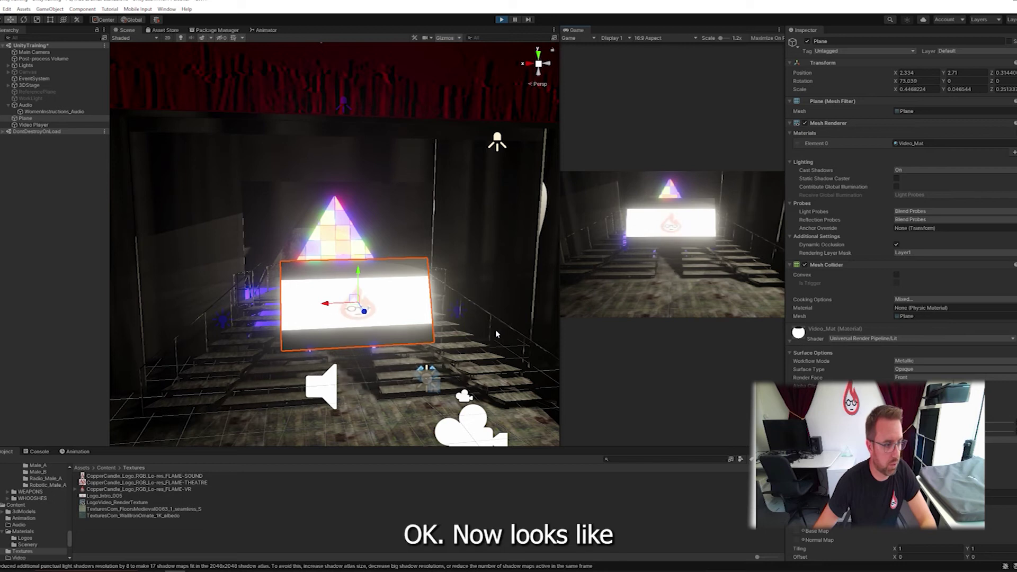
left_click_drag(496, 331, 291, 408, "alt")
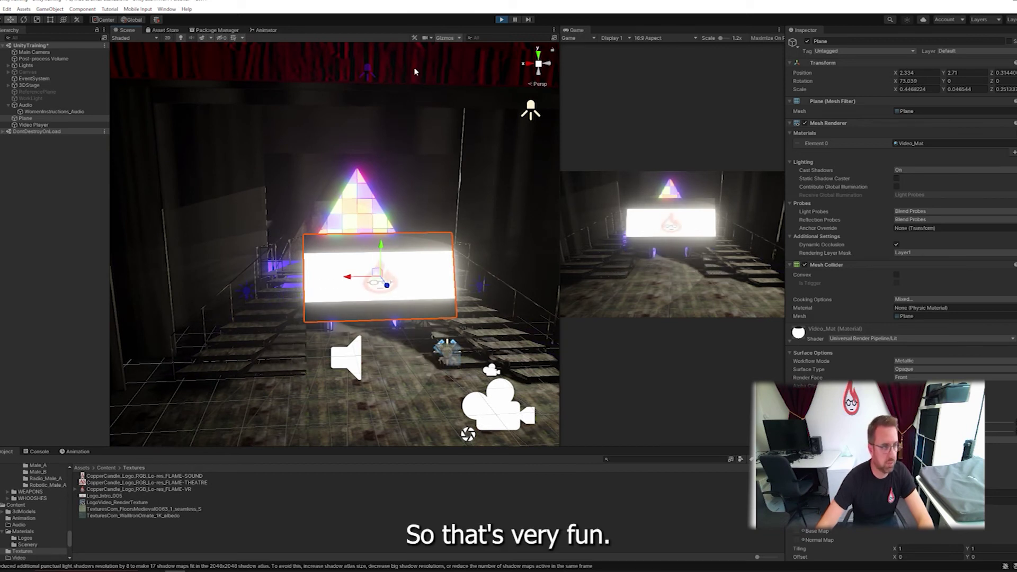
key("ctrl+p")
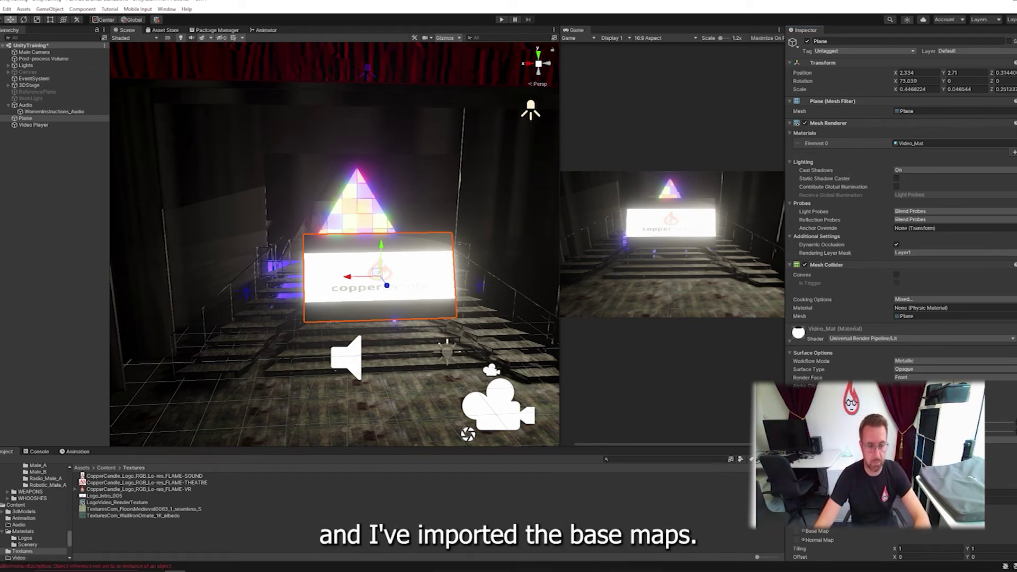
Clear the logo texture from Video_Mat's base map, then inspect LogoVideo_RenderTexture
left_click(804, 530)
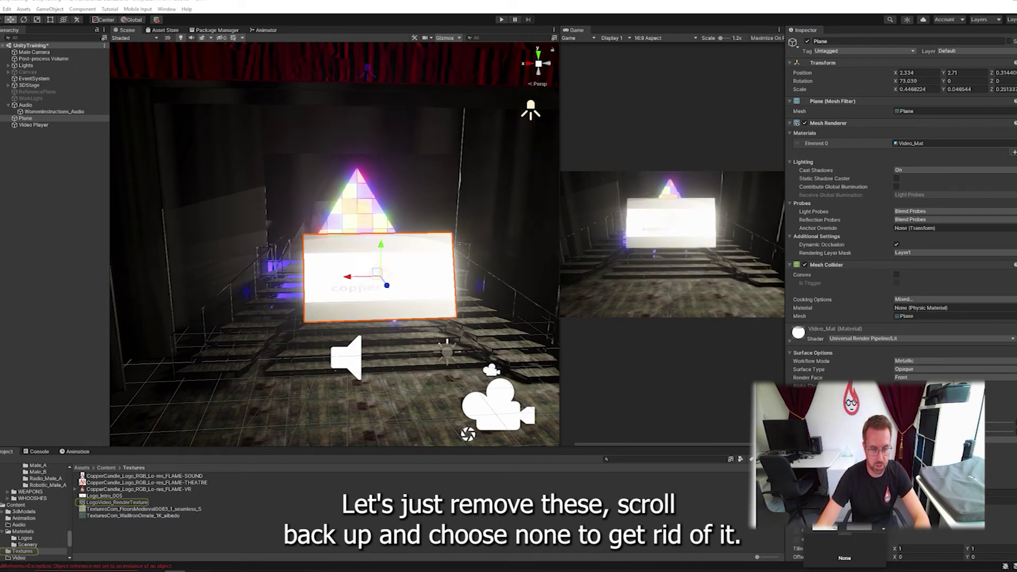
key("Delete")
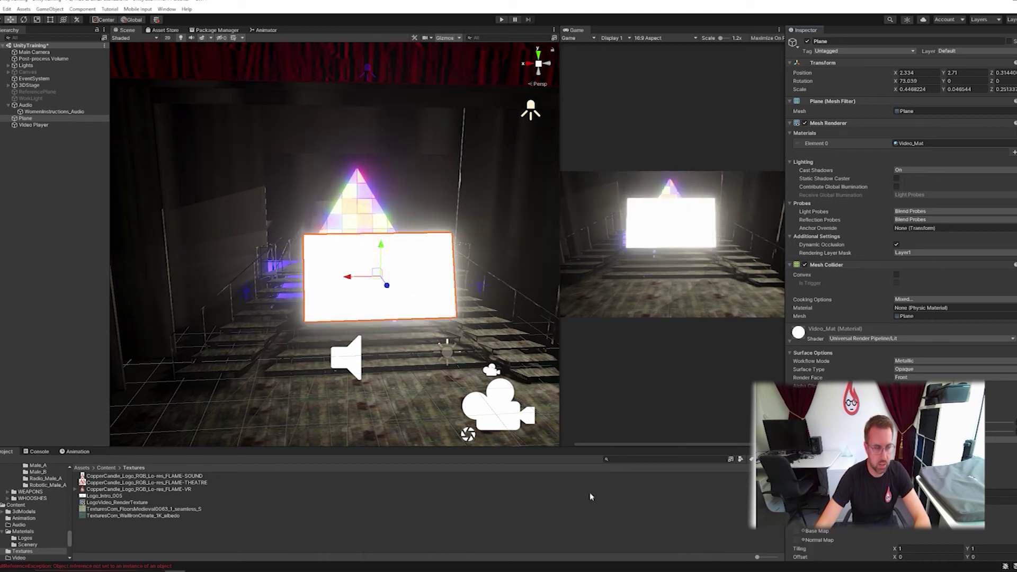
left_click(317, 535)
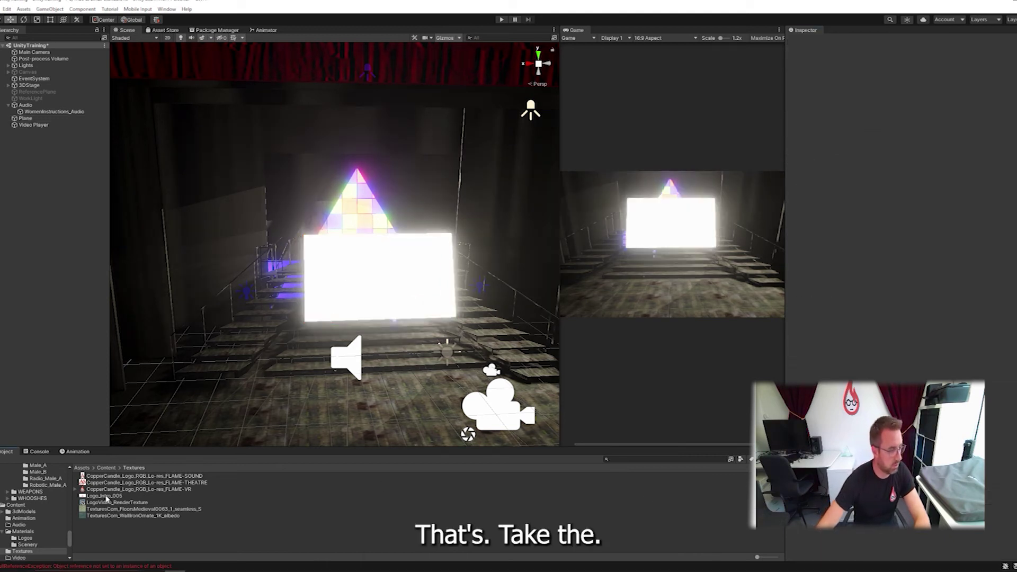
left_click(335, 293)
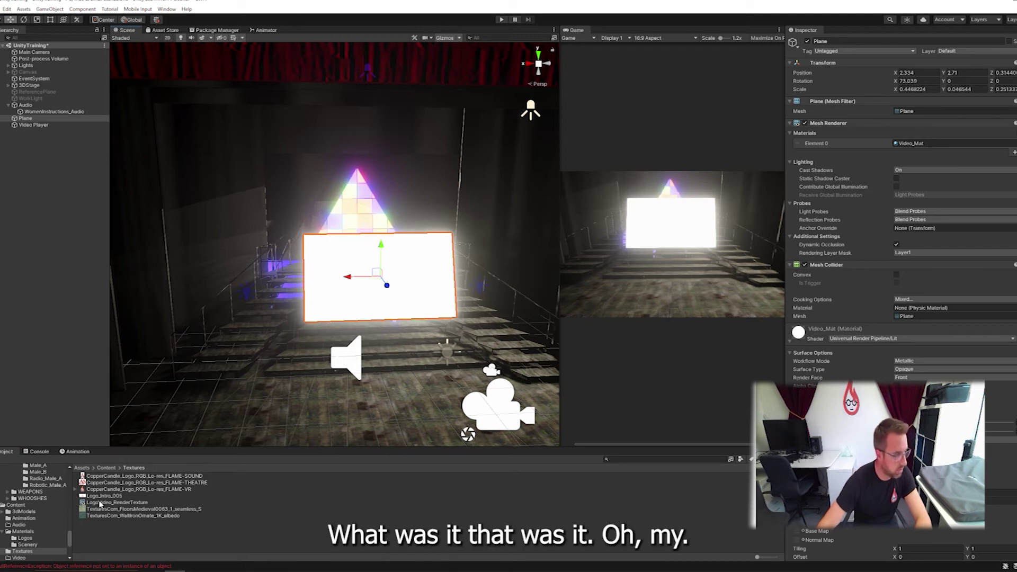
left_click(101, 503)
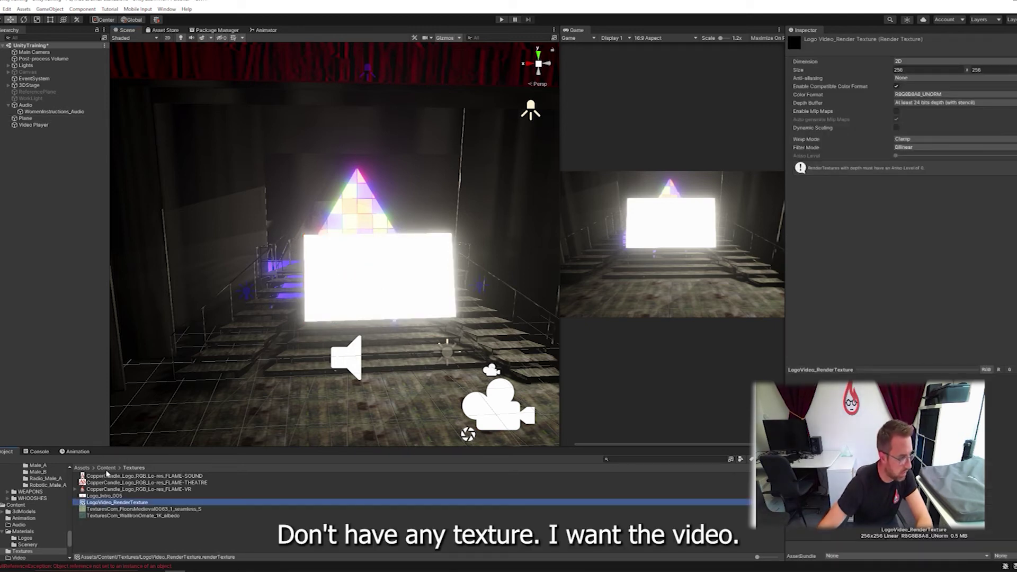
Switch the Video Player's render mode to Material Override
left_click(33, 125)
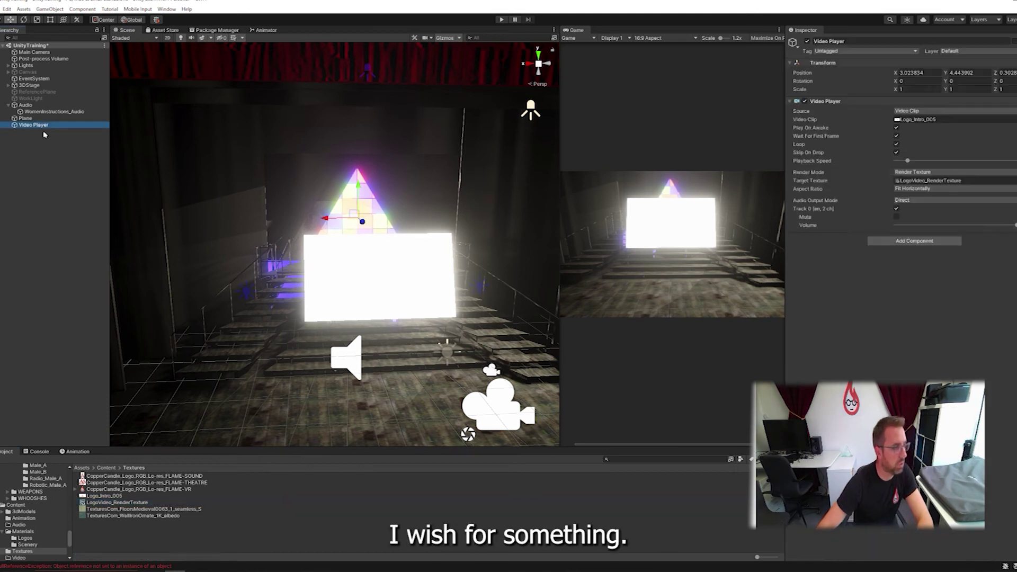
left_click(941, 173)
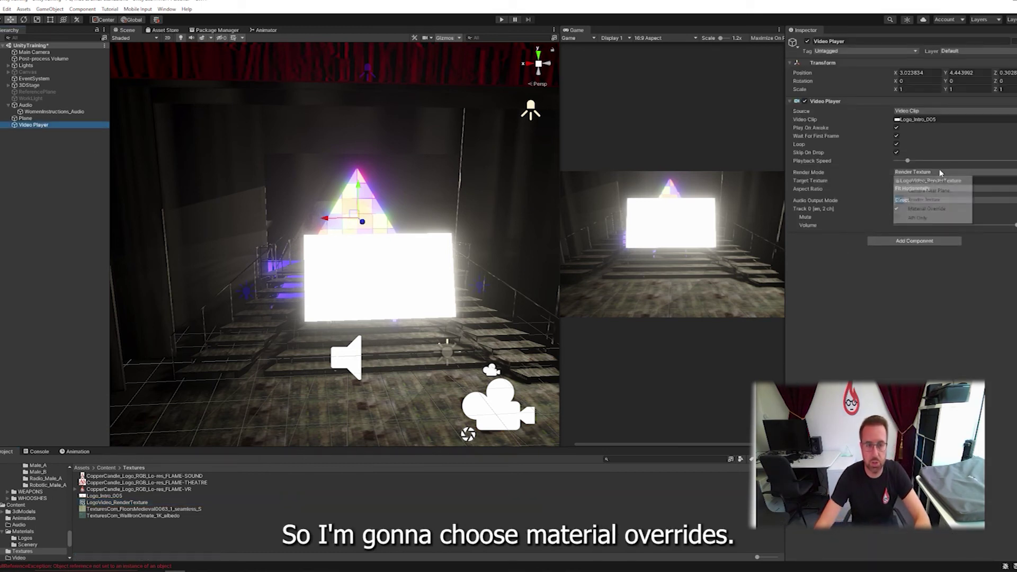
left_click(930, 215)
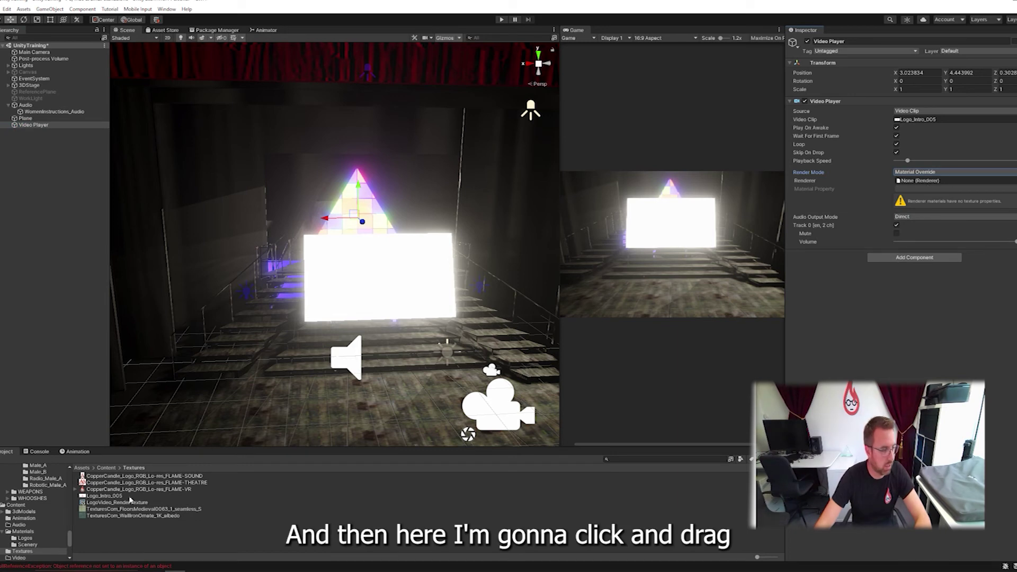
Set the Plane as the Video Player's override renderer, after first trying Video_Mat from the Logos folder
left_click(106, 468)
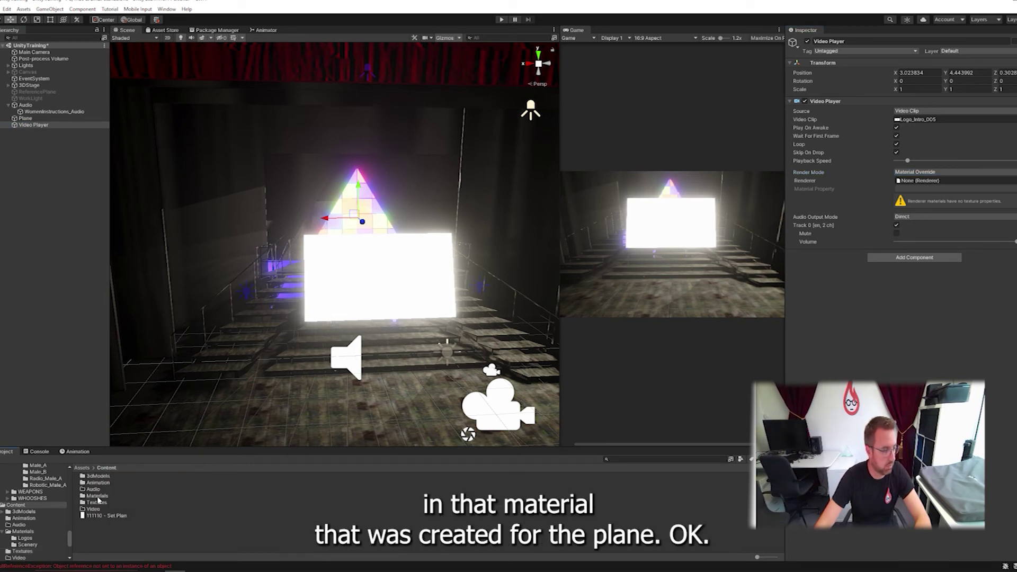
double_click(98, 496)
left_click(53, 125)
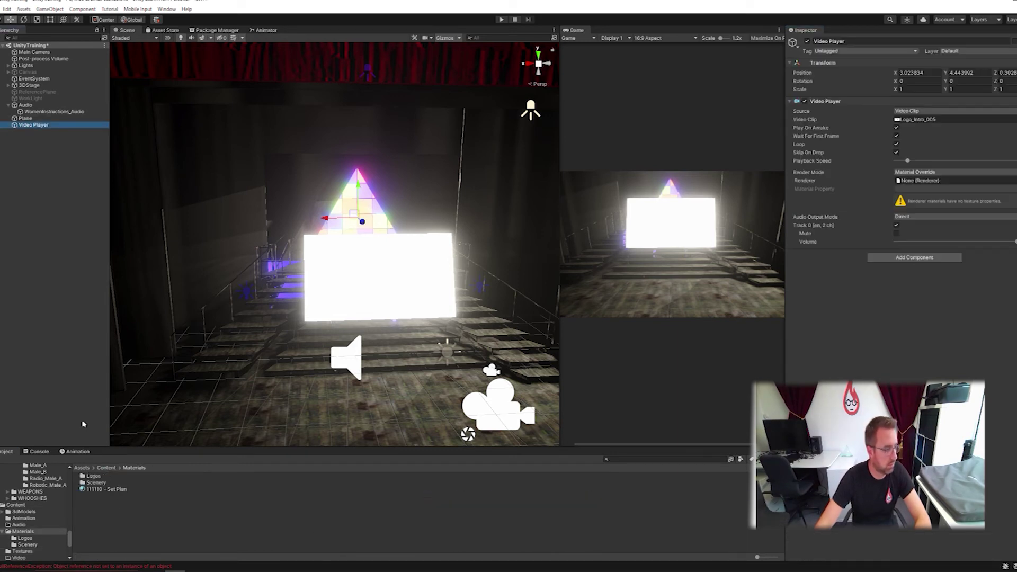
double_click(97, 478)
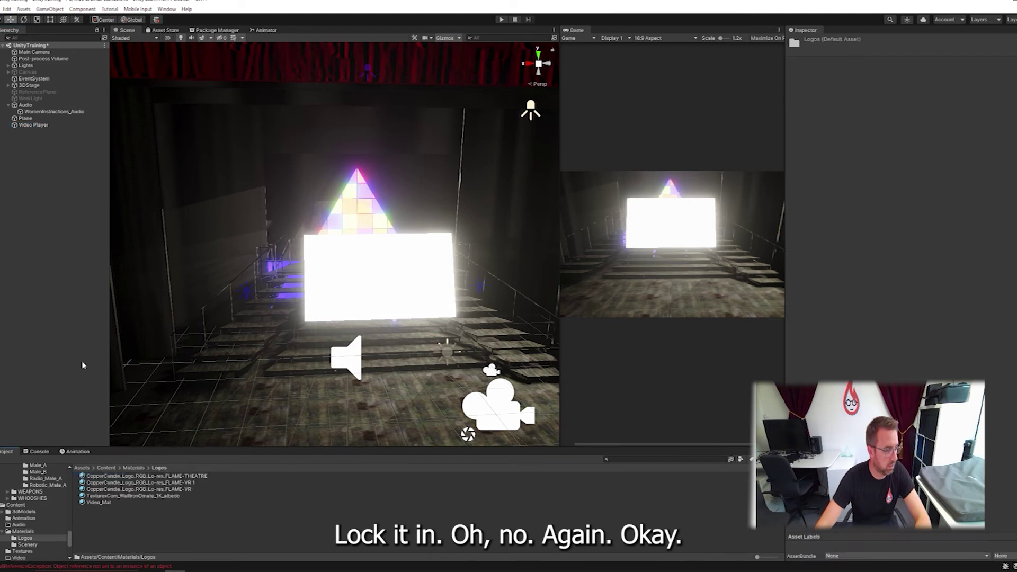
left_click(39, 125)
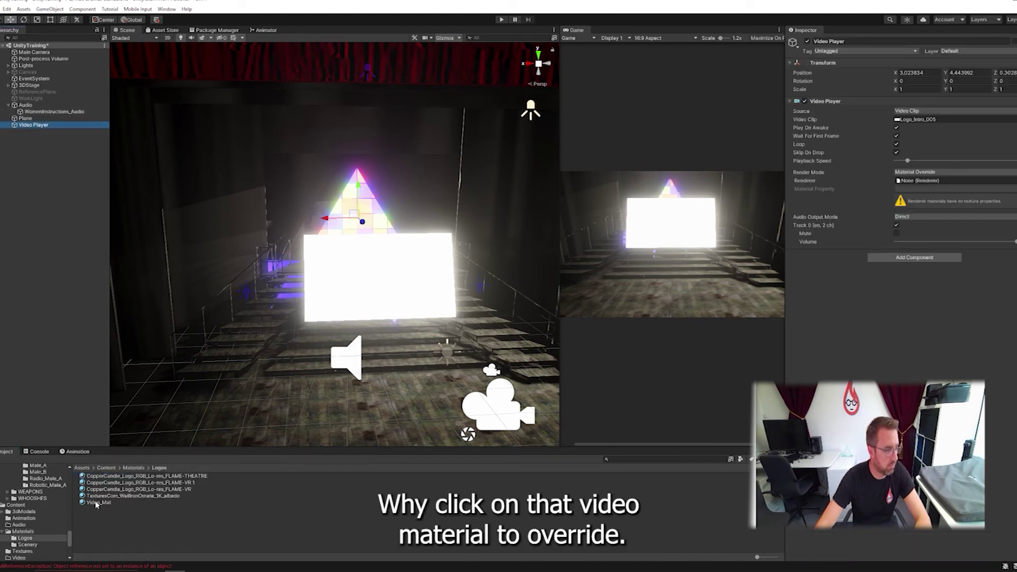
left_click_drag(95, 504, 1012, 182)
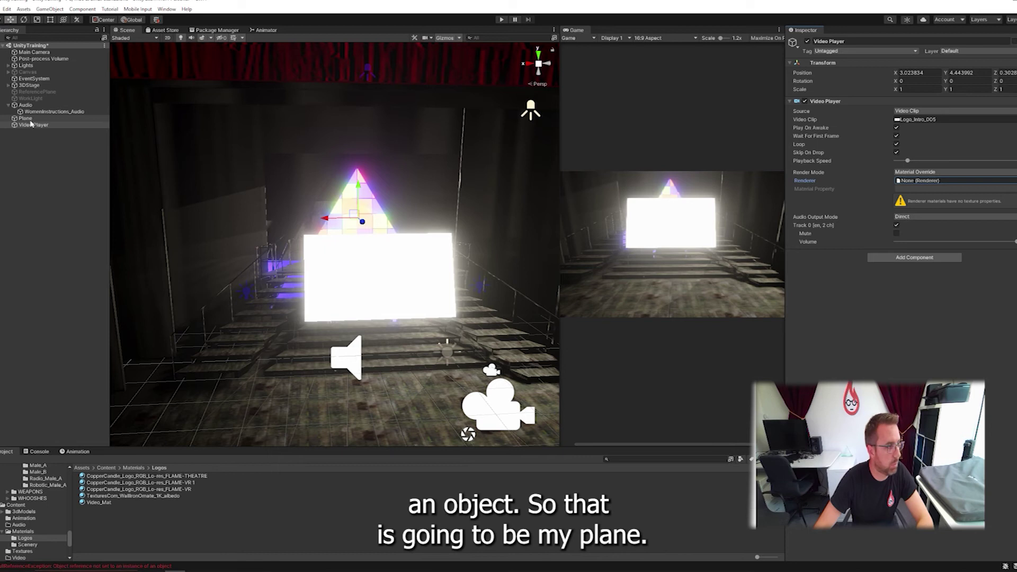
left_click_drag(943, 215, 968, 186)
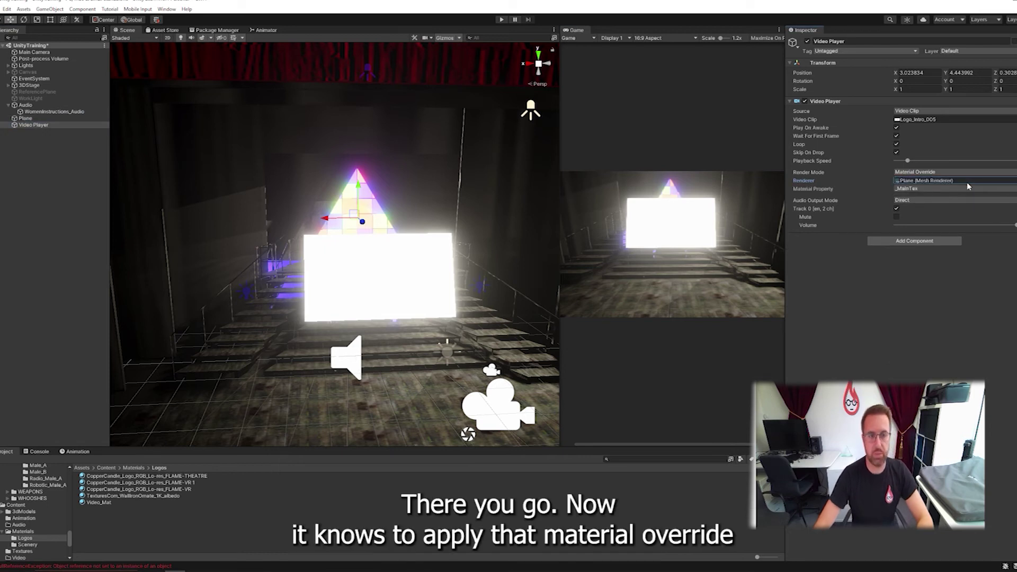
Point the Video Player's material property at _EmissionMap, select the Plane, and enter Play mode
left_click(921, 190)
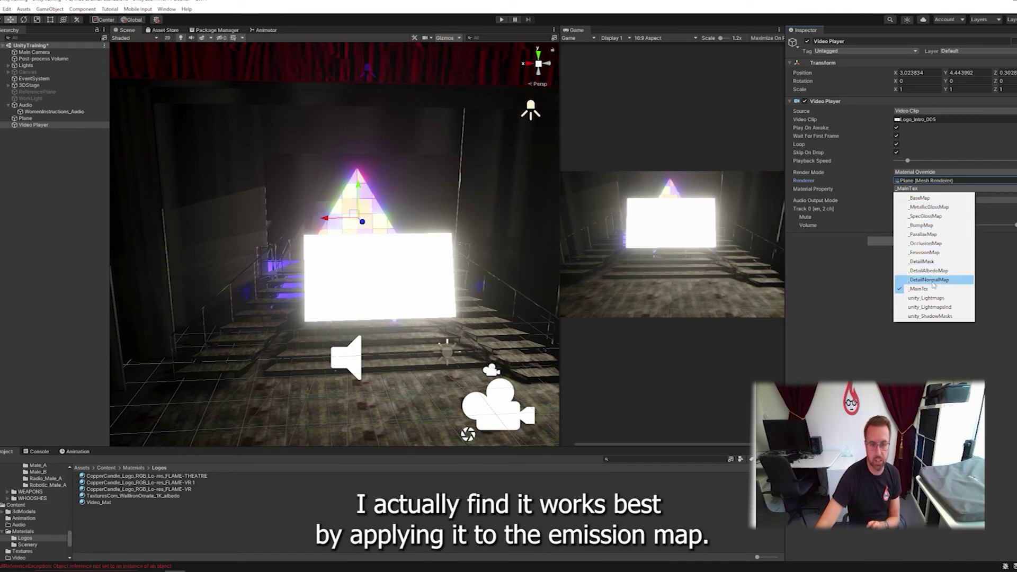
left_click(933, 256)
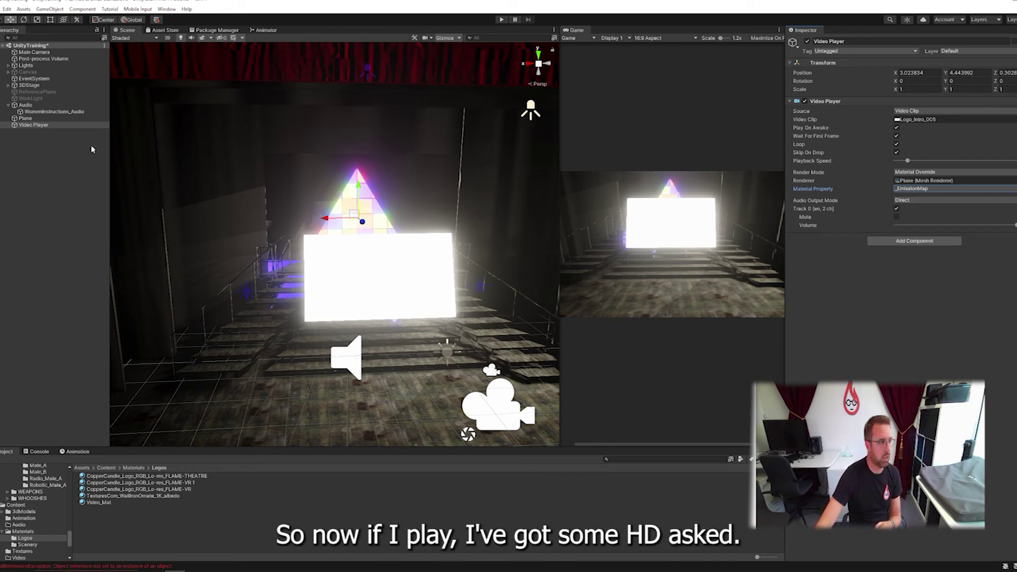
left_click(53, 111)
left_click(26, 118)
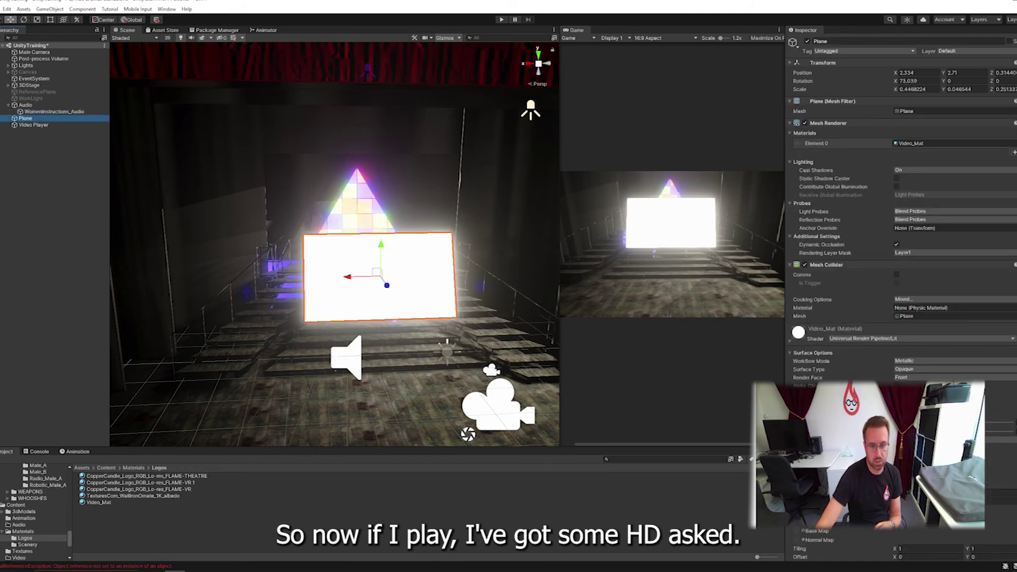
left_click(502, 20)
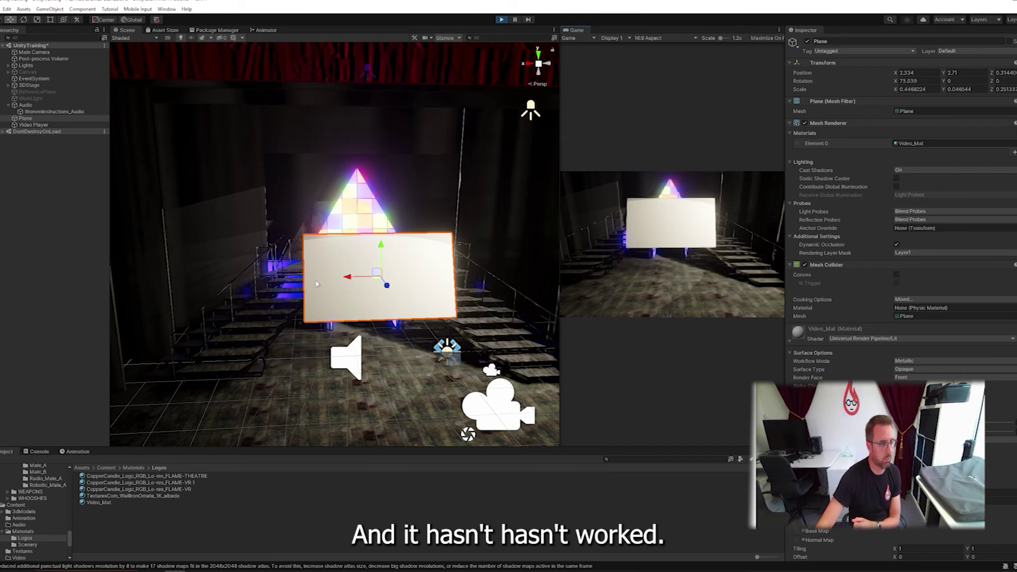
Try _MainTex, then settle the Video Player's material property on _BaseMap and select the Plane
left_click(40, 125)
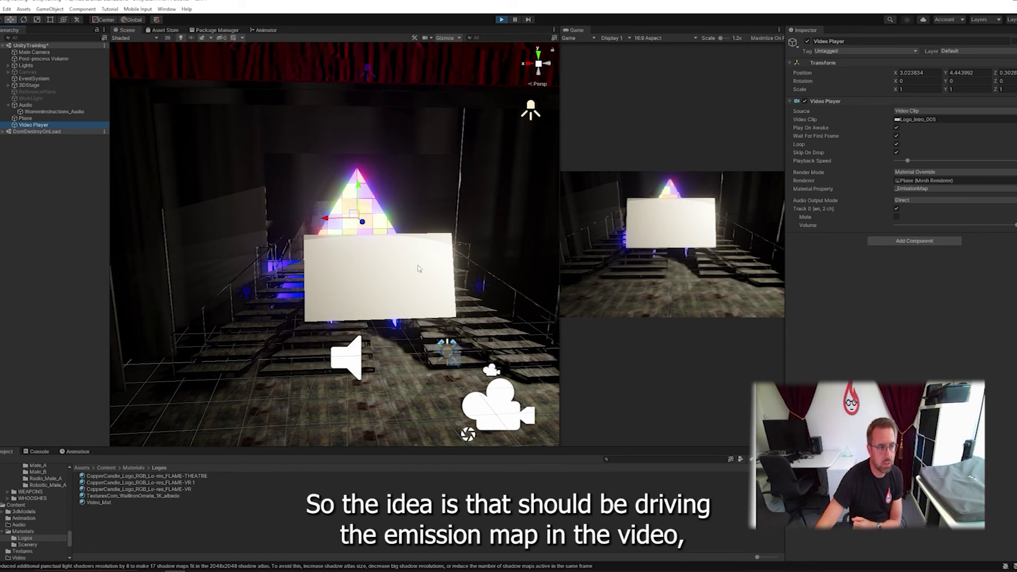
left_click(978, 192)
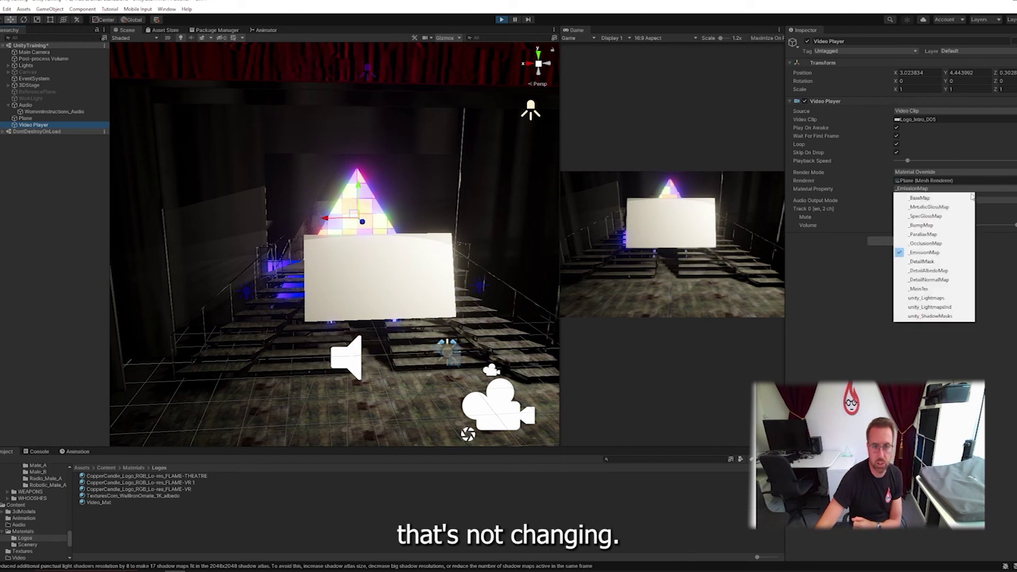
left_click(934, 201)
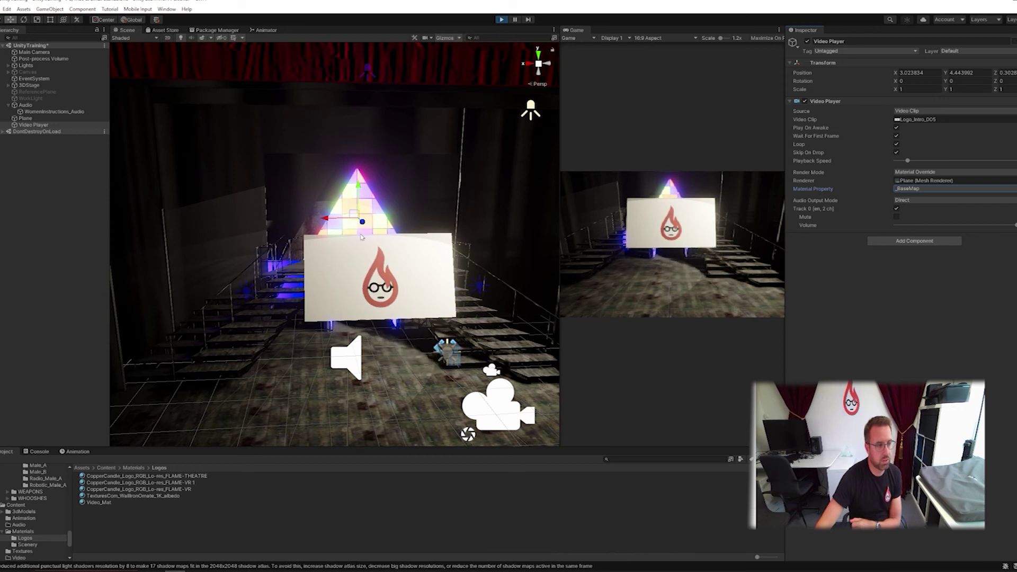
left_click(940, 189)
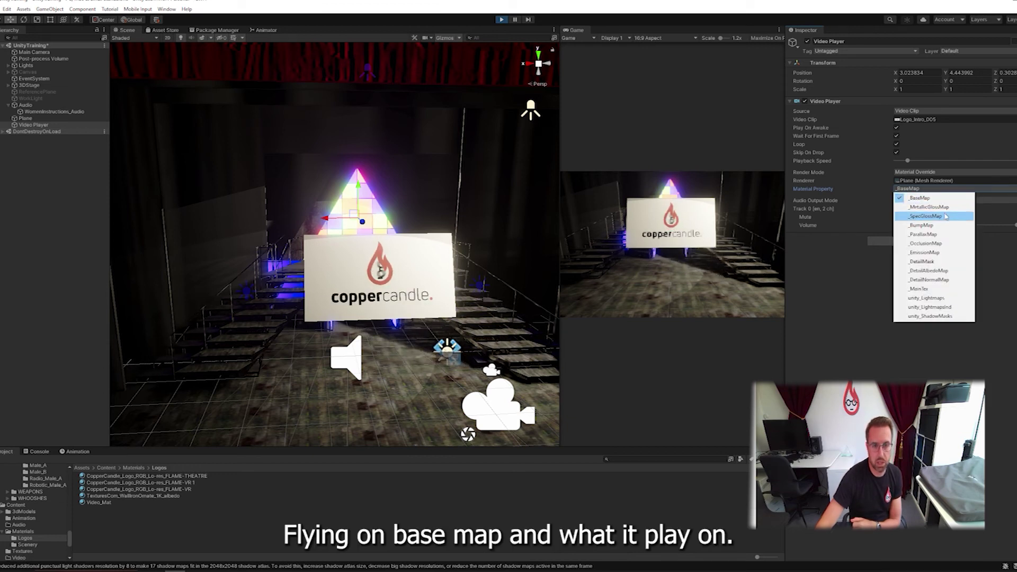
left_click(933, 289)
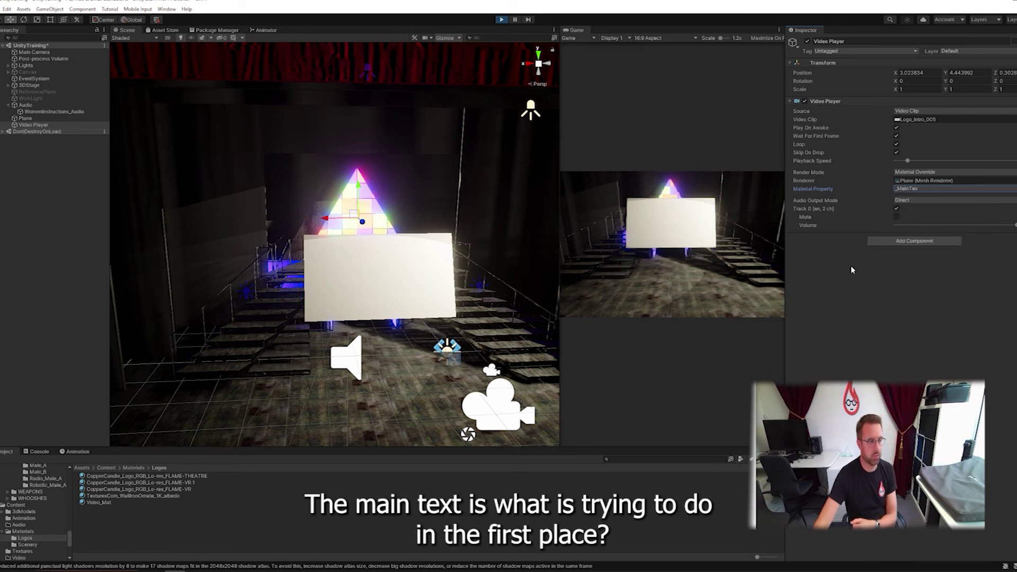
left_click(940, 192)
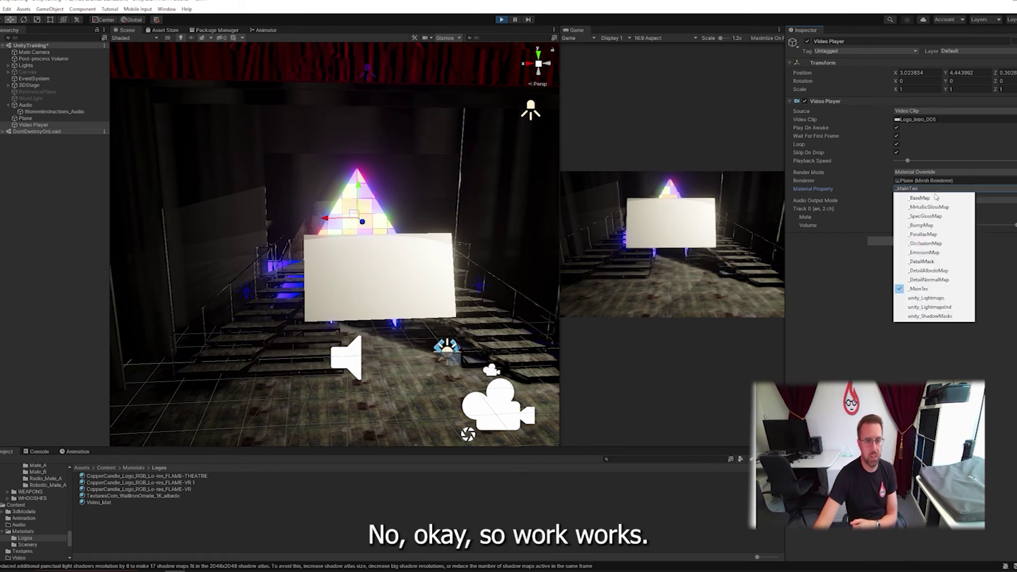
left_click(930, 197)
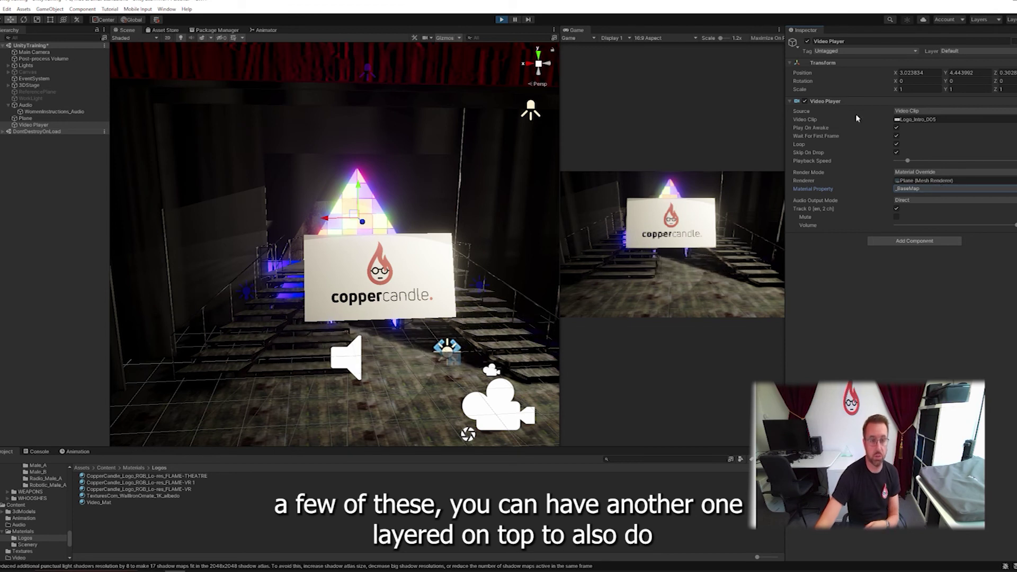
left_click(924, 188)
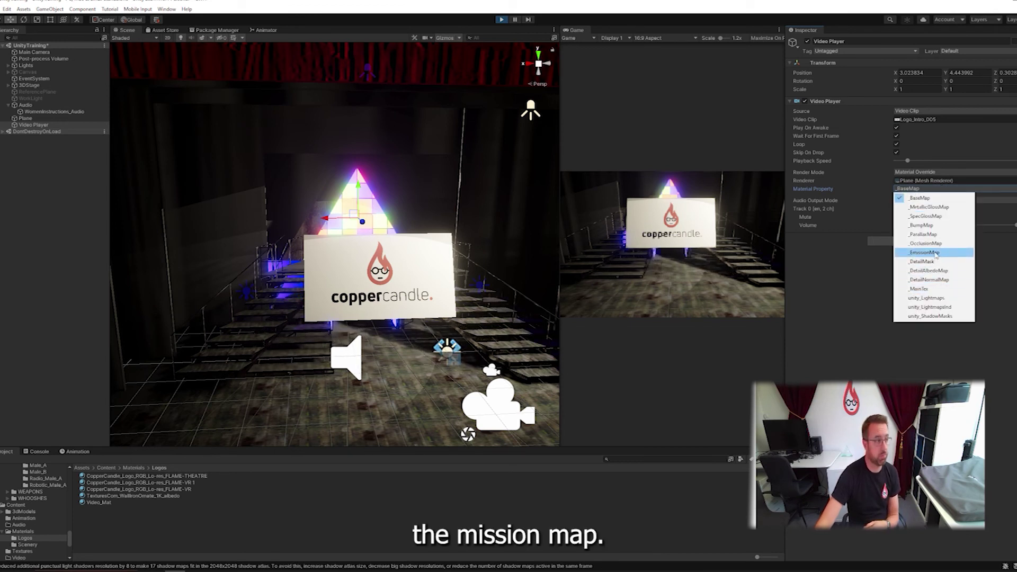
left_click(839, 358)
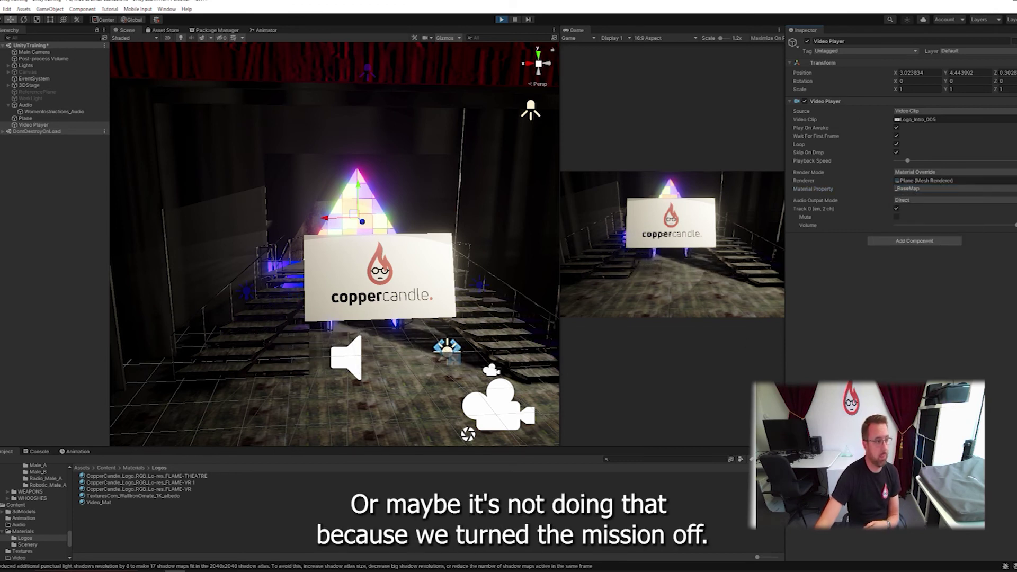
left_click(37, 119)
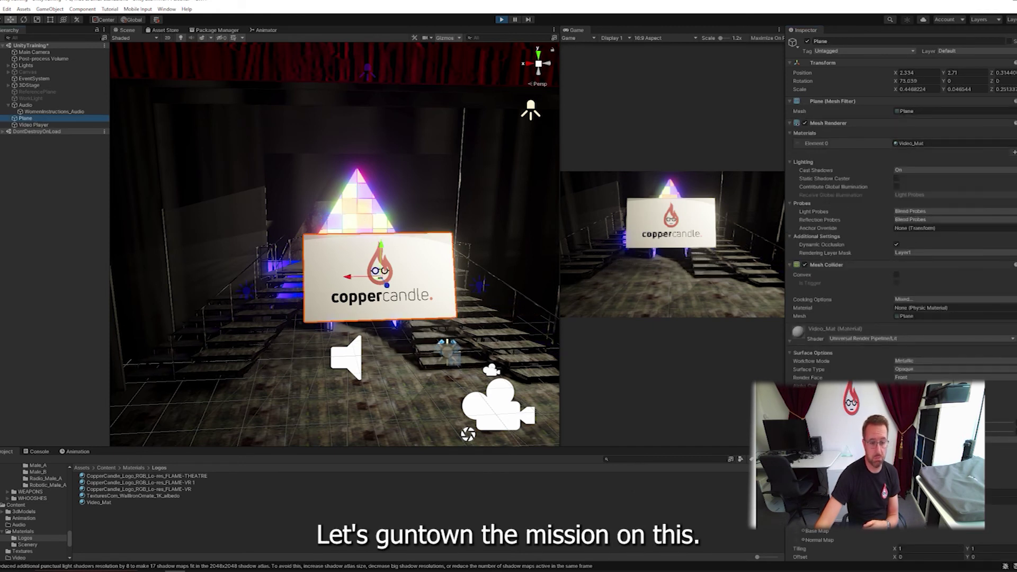
Set the Video Player's material property back to _EmissionMap and select the Plane
left_click(34, 124)
left_click(932, 188)
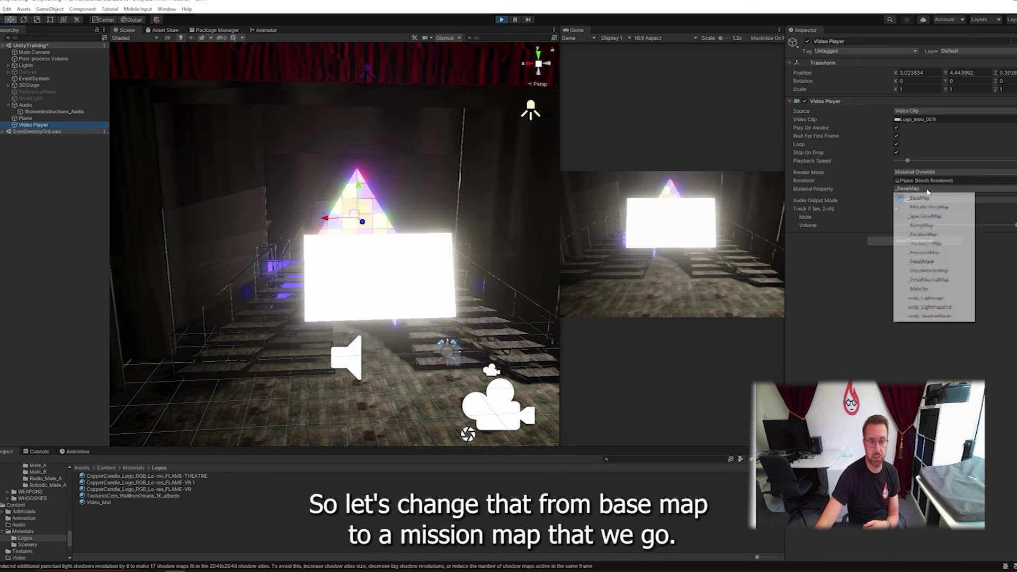
left_click(926, 252)
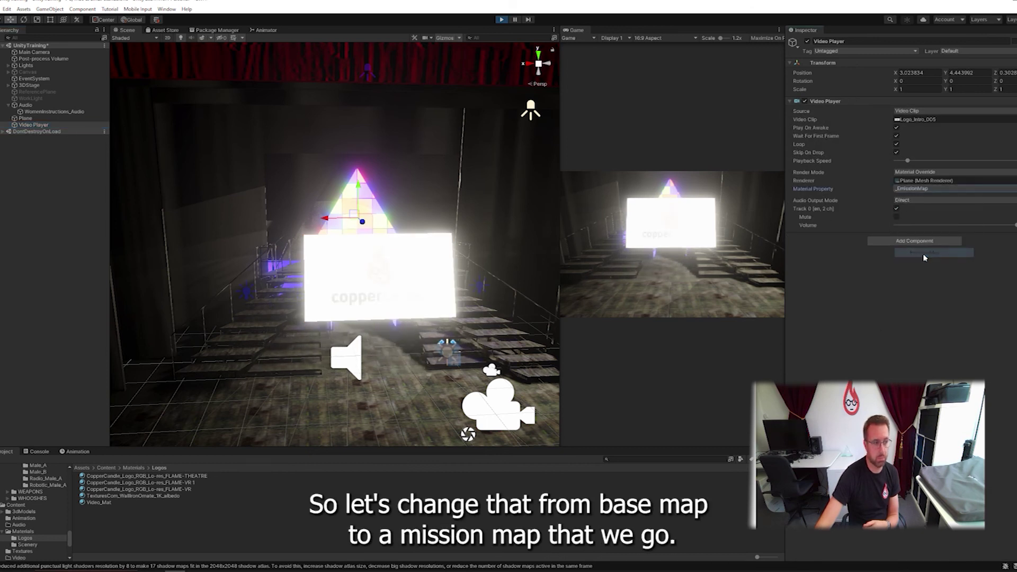
left_click(48, 126)
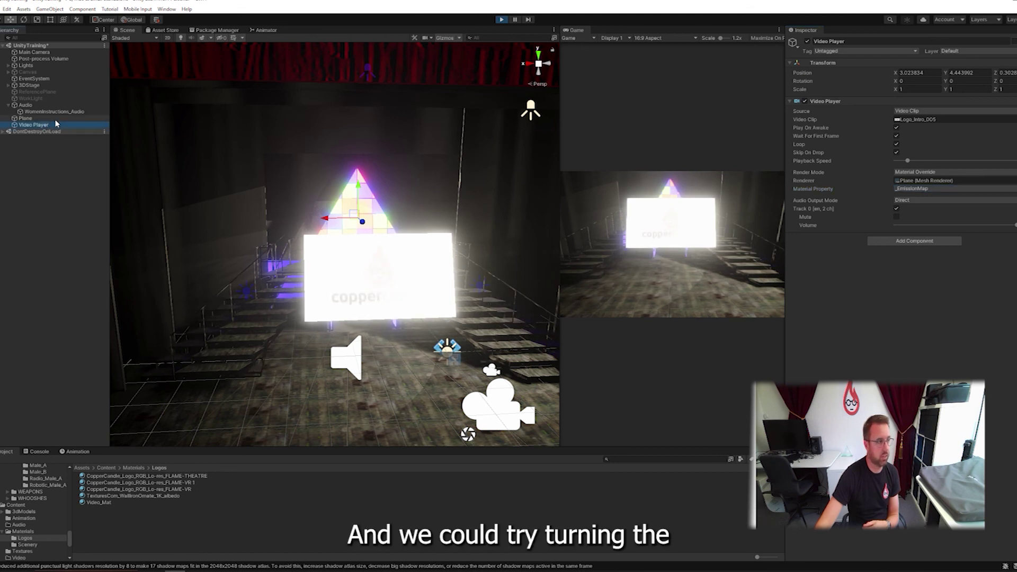
key("Up")
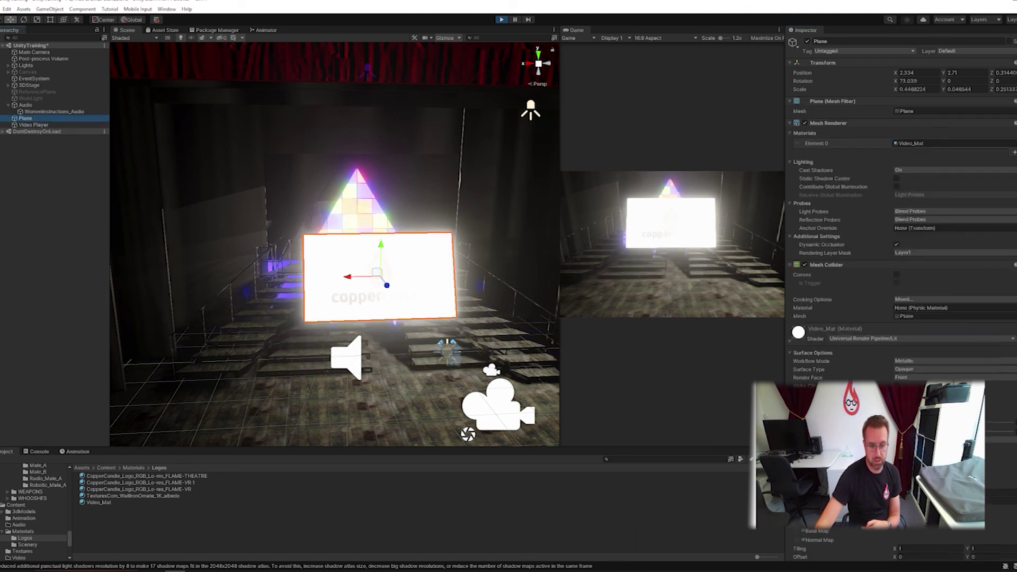
Lower the Plane's HDR base colour exposure a few stops, then raise it one stop
left_click(942, 531)
left_click(931, 537)
left_click(931, 538)
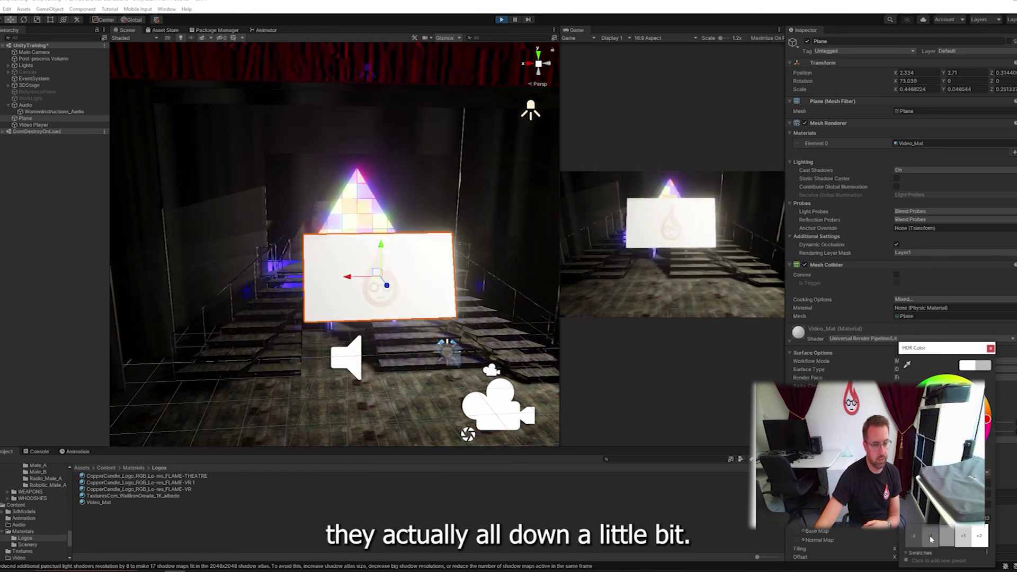
left_click(932, 538)
left_click(962, 539)
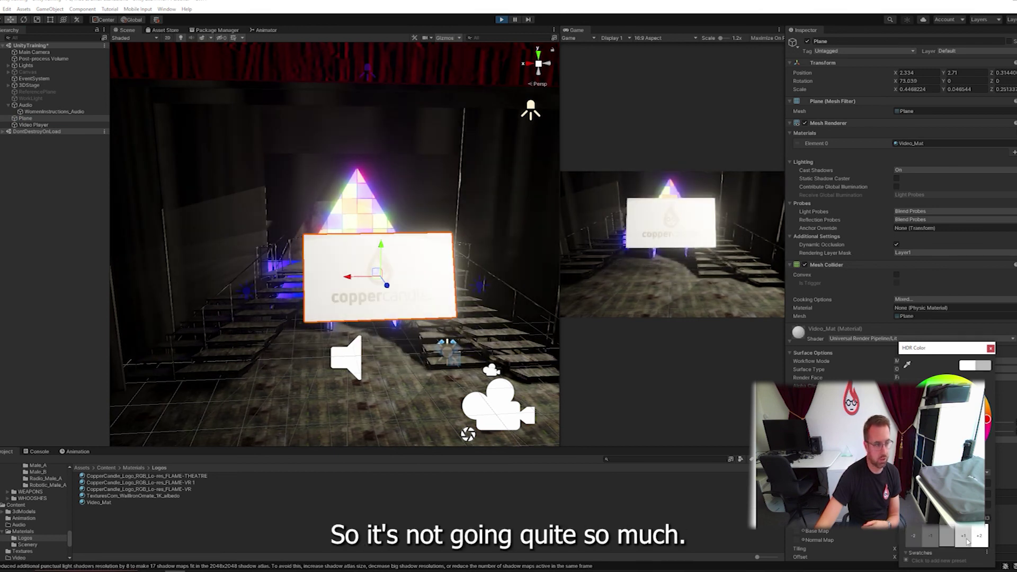
left_click(990, 348)
left_click_drag(439, 201, 407, 196, "alt")
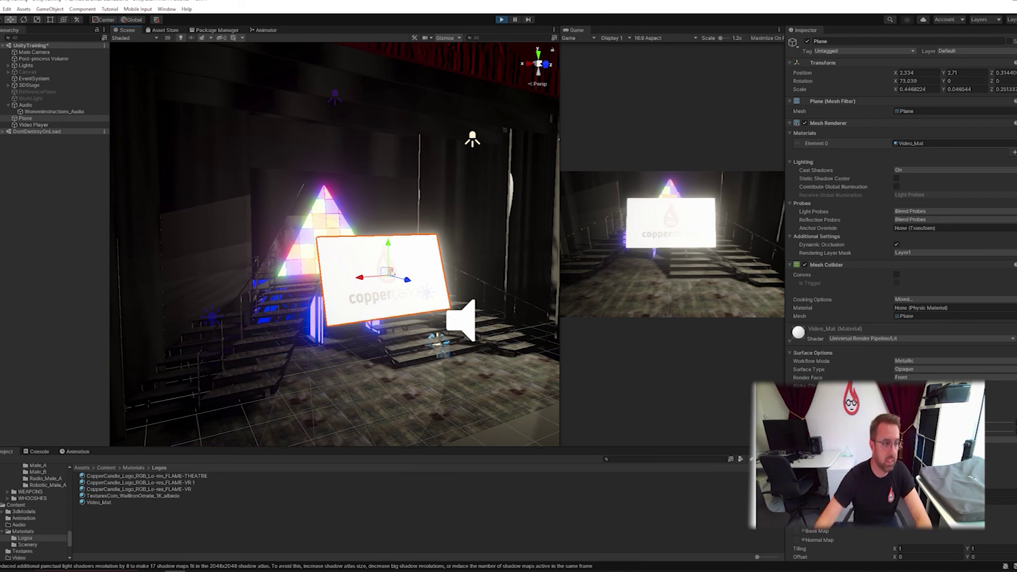
Orbit the view to face the plane, deselect it, and exit Play mode
left_click_drag(399, 194, 355, 317, "alt")
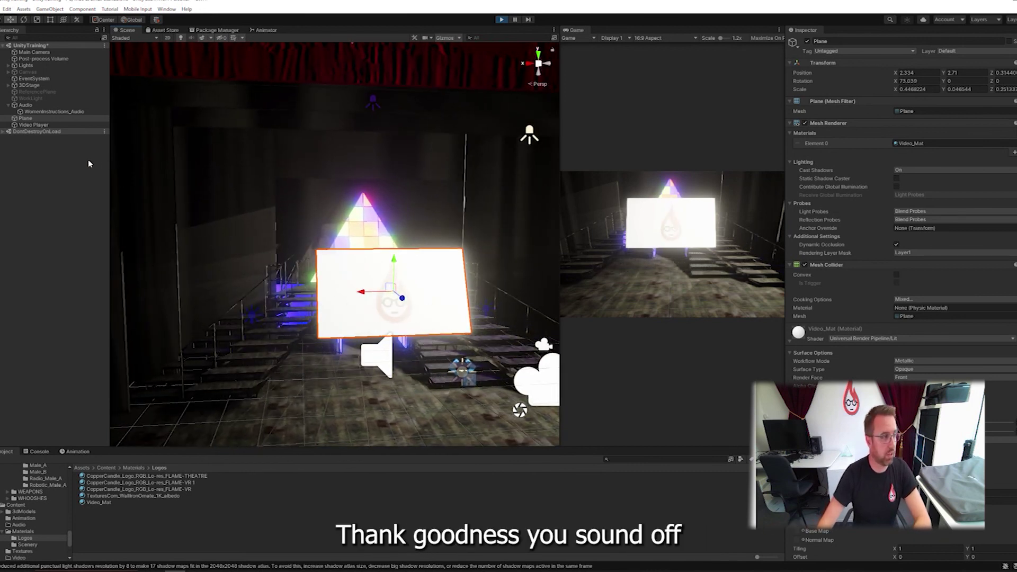
left_click(66, 185)
left_click(499, 19)
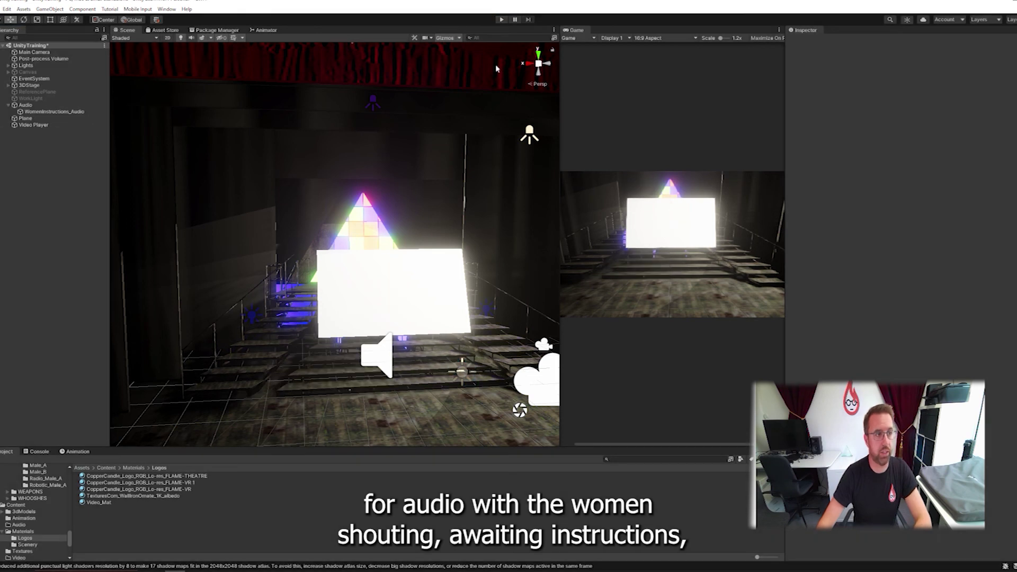